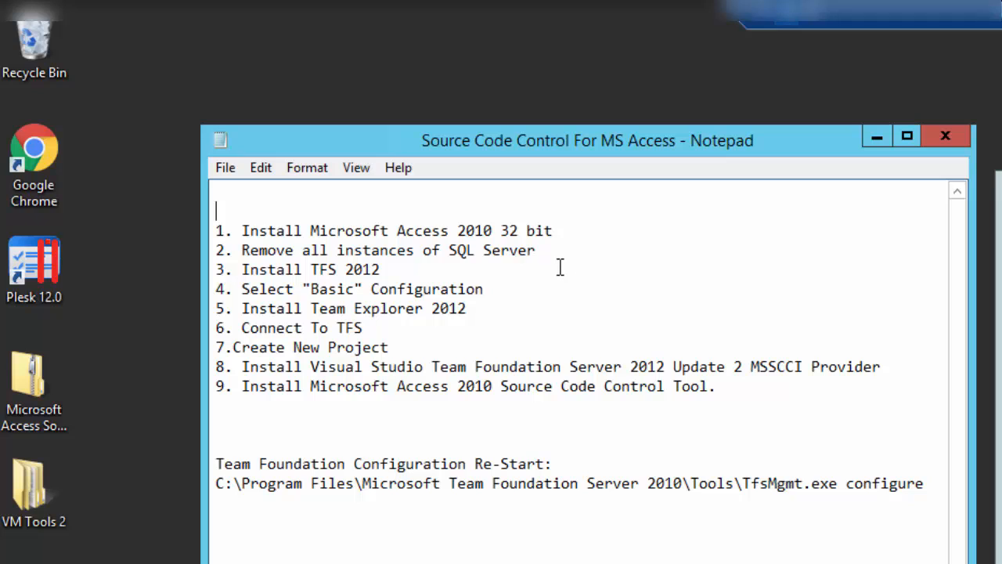
Review the first three setup instructions in the notes, covering Access 2010 32 bit, SQL Server removal and TFS 2012
click(575, 228)
drag(459, 225, 224, 222)
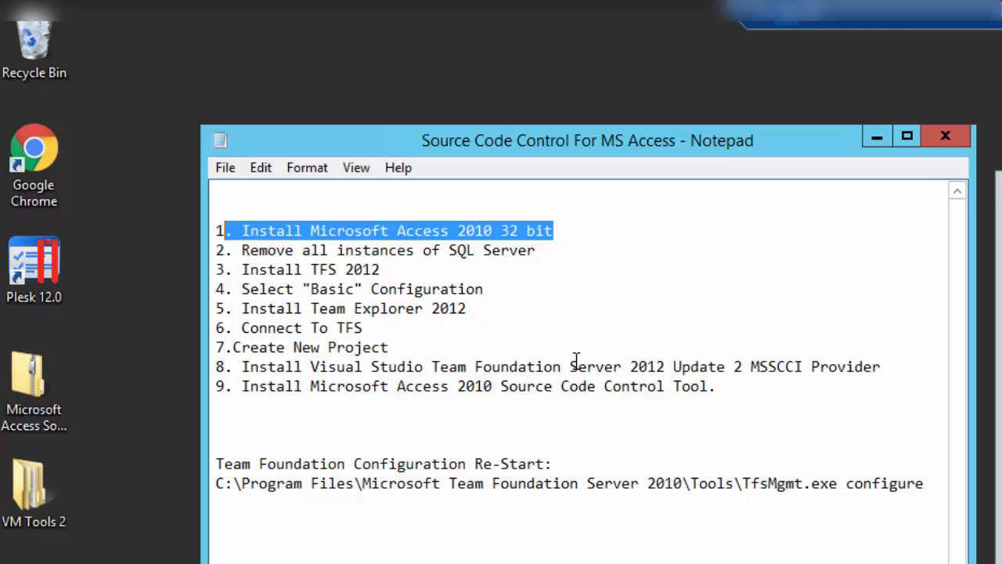
drag(535, 250, 236, 247)
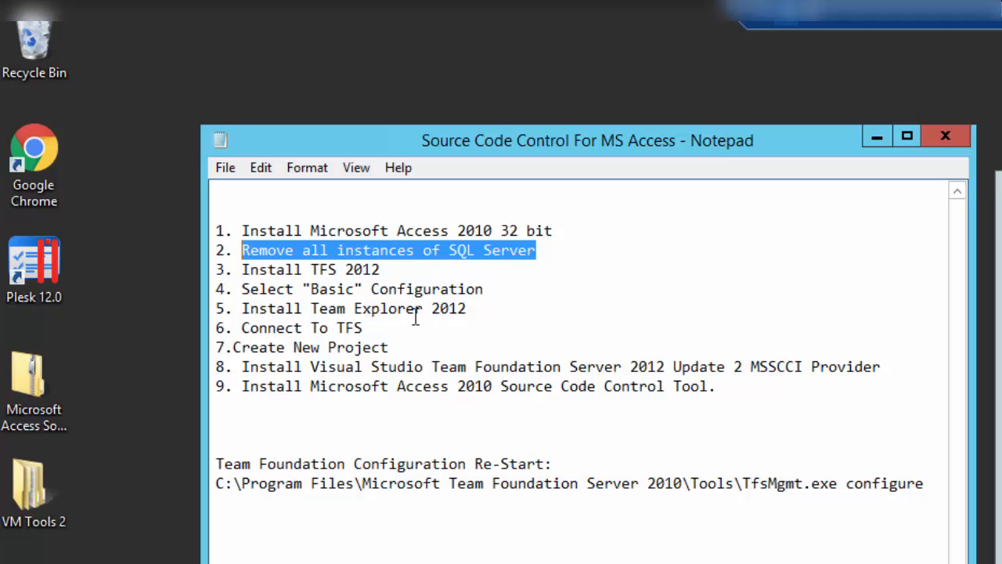
click(390, 270)
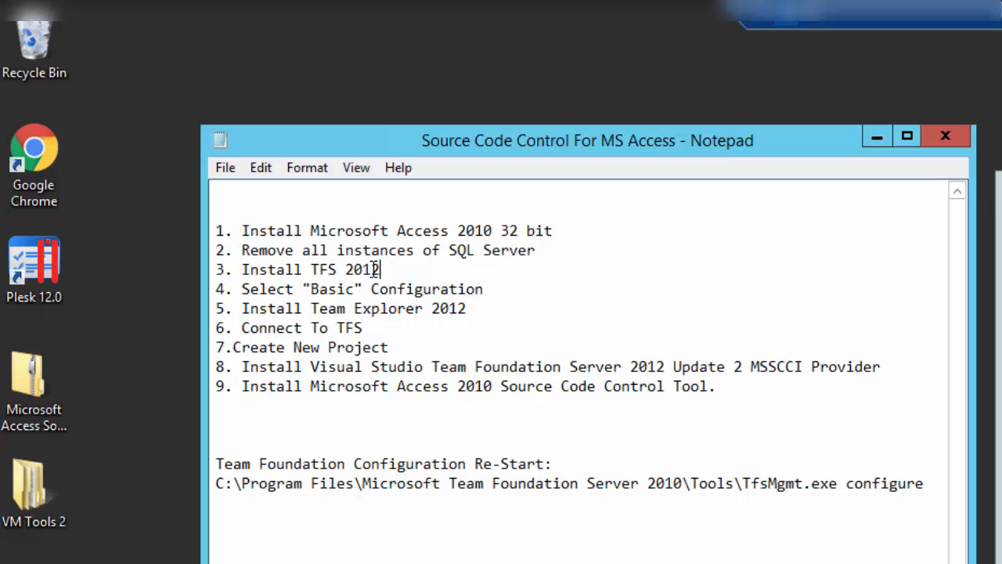
drag(364, 270, 260, 270)
drag(384, 269, 233, 269)
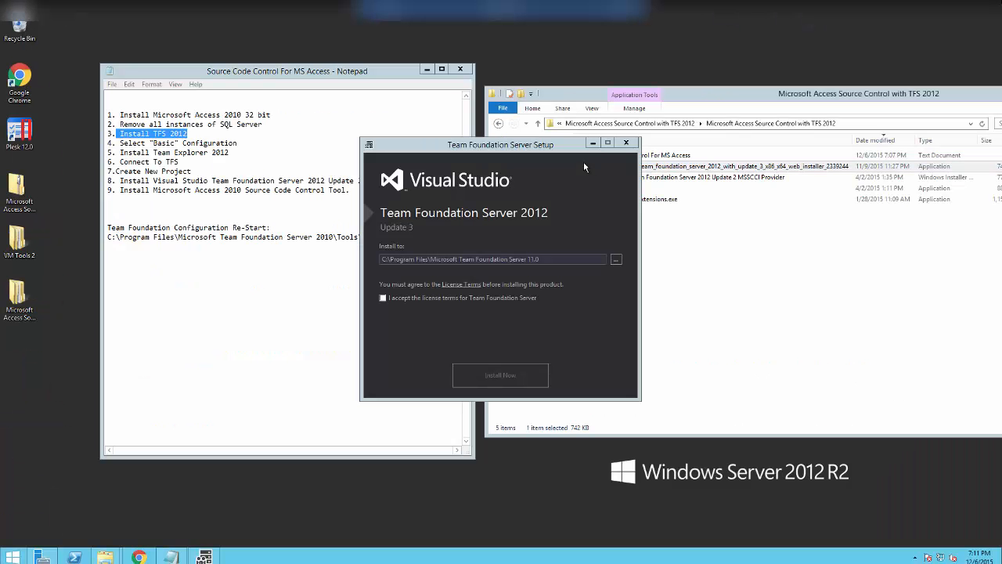
Accept the license terms and install Team Foundation Server 2012 in the default location
click(383, 297)
click(499, 376)
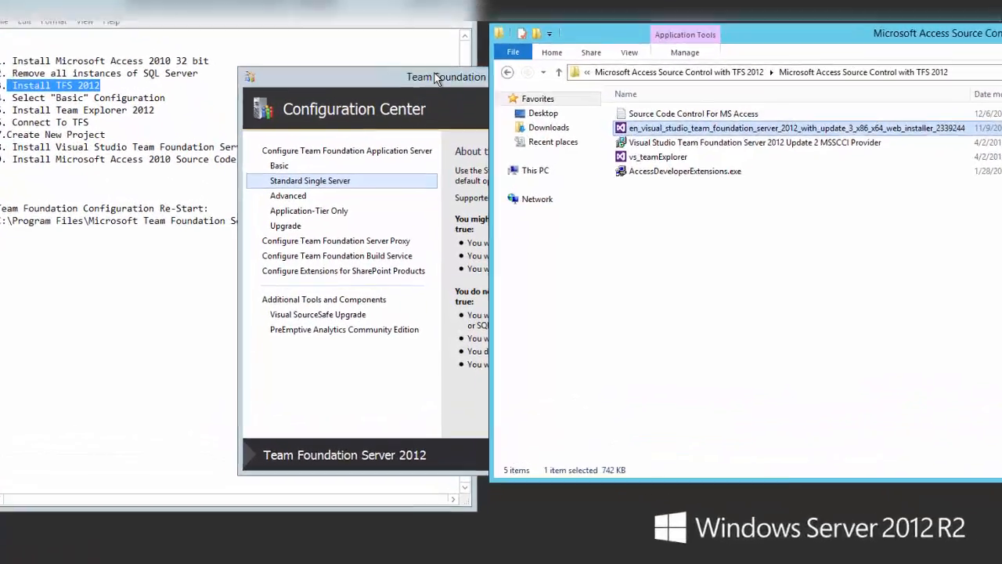
Try to configure the server with the Basic wizard, keeping Install SQL Server Express, and run the readiness checks
click(444, 127)
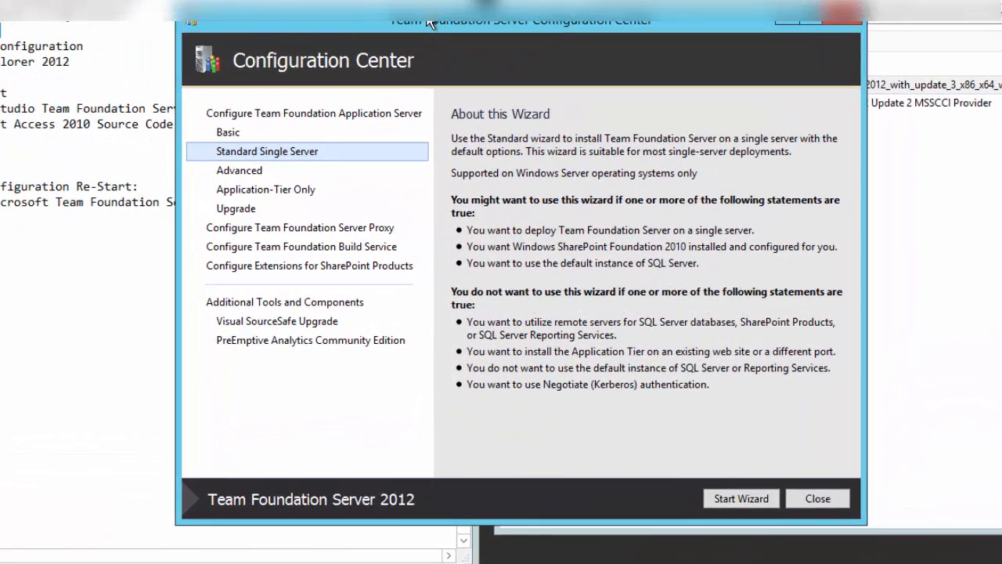
click(247, 131)
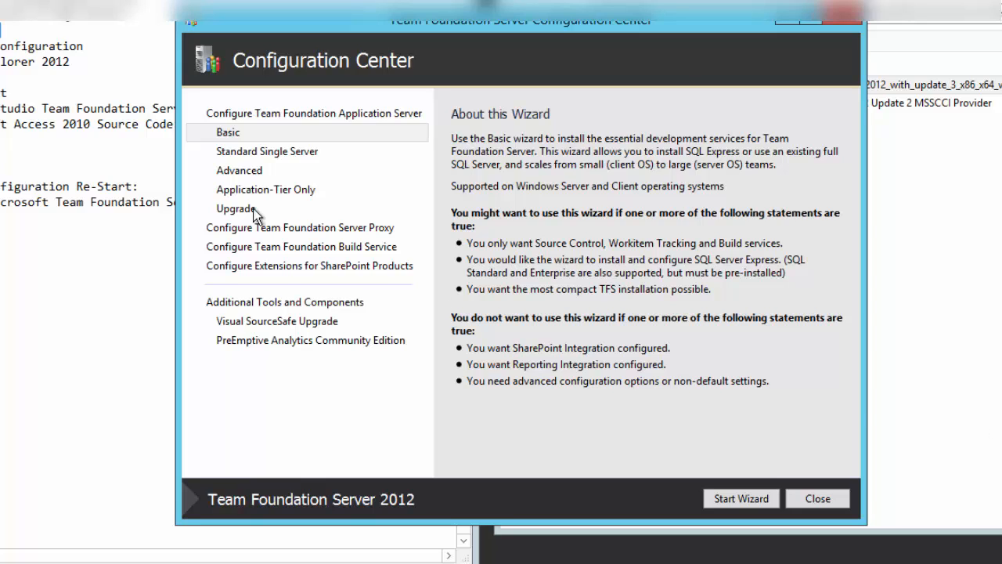
click(230, 132)
click(729, 495)
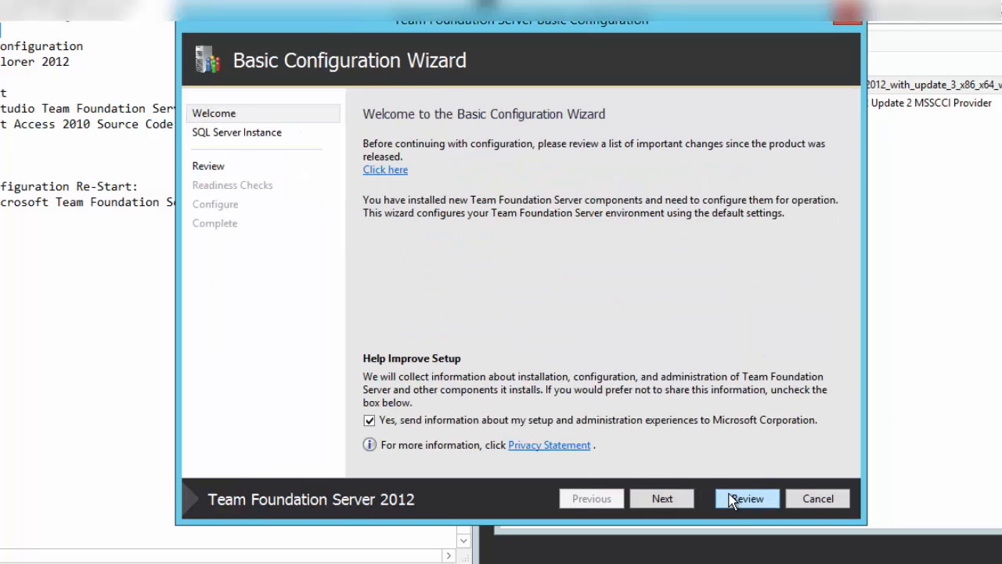
click(664, 499)
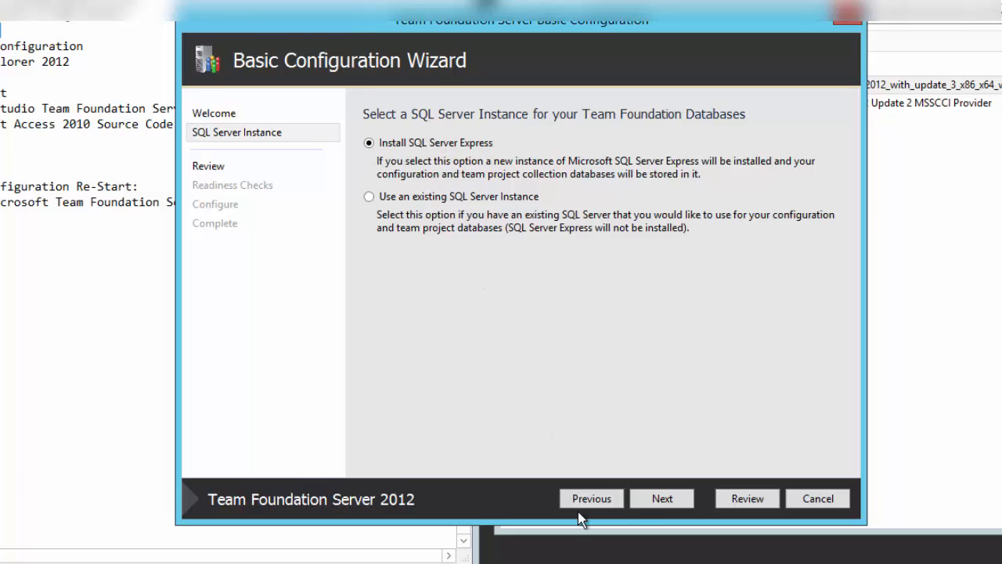
click(660, 501)
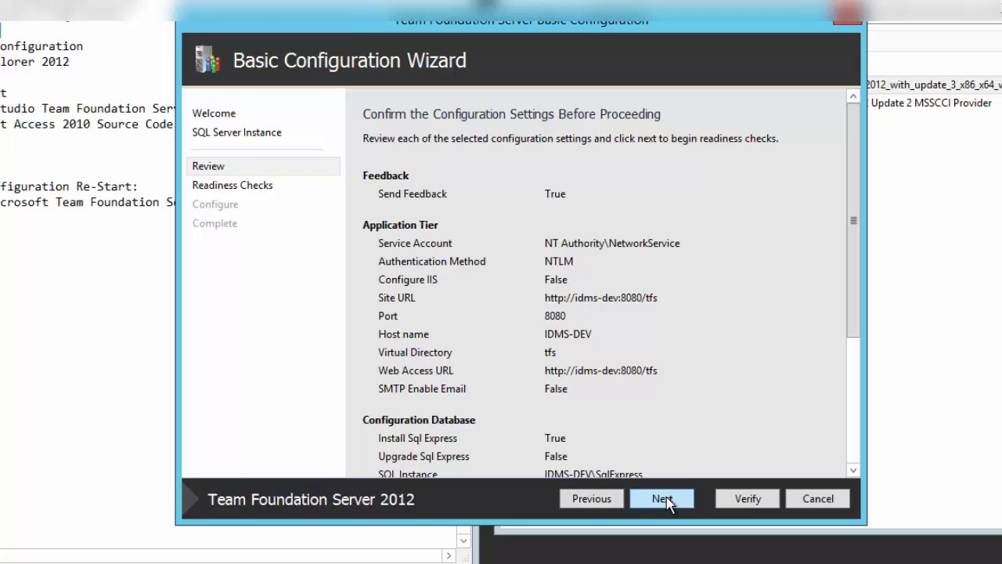
click(666, 499)
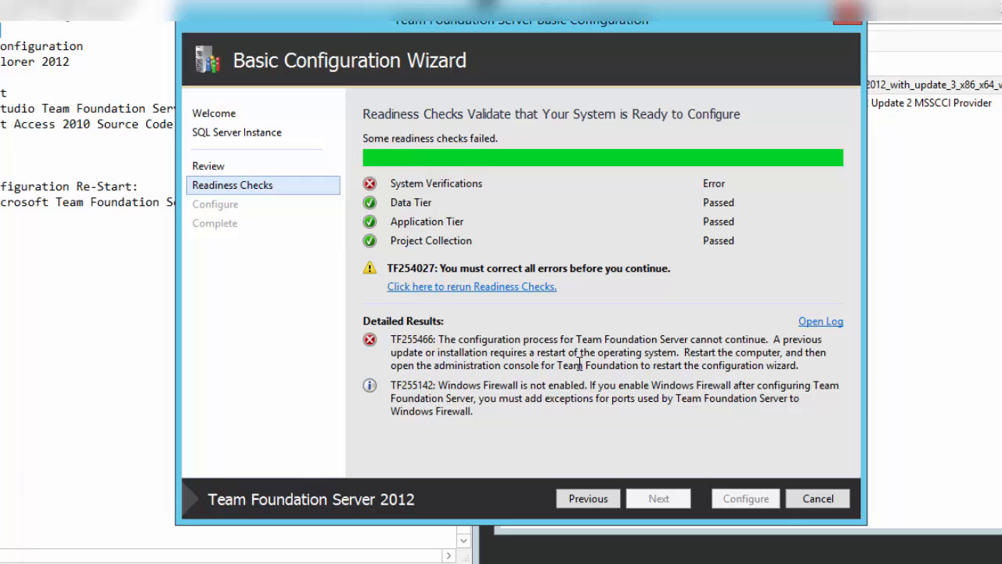
drag(685, 354, 753, 372)
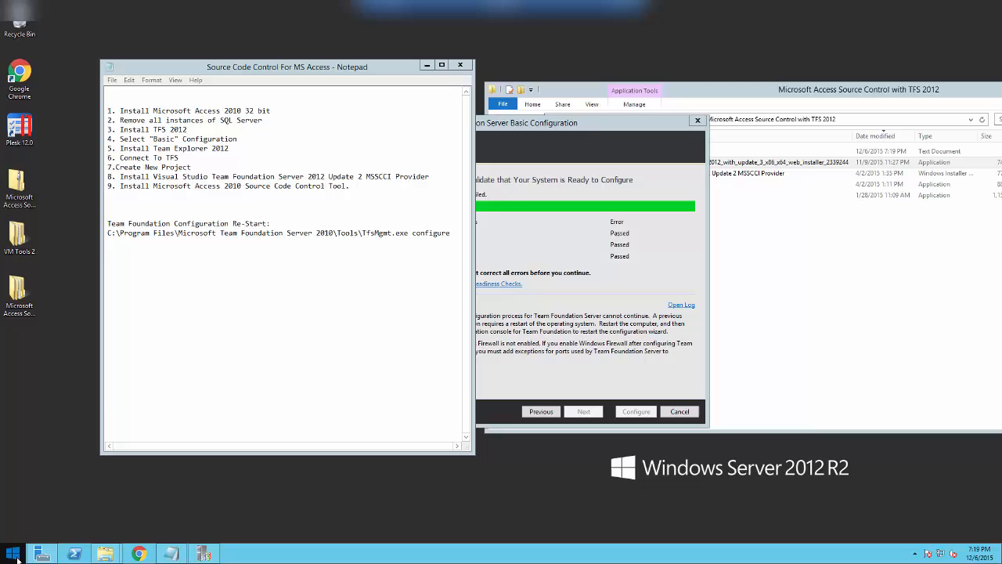
Restart the server with the reason Other (Unplanned) and minimize Server Manager once it is back up
click(10, 554)
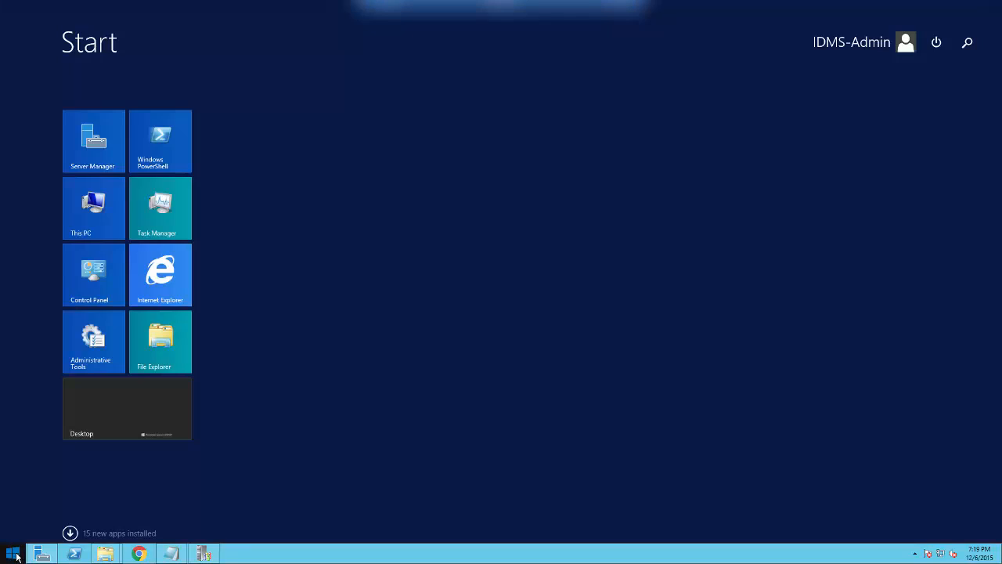
click(936, 43)
click(928, 114)
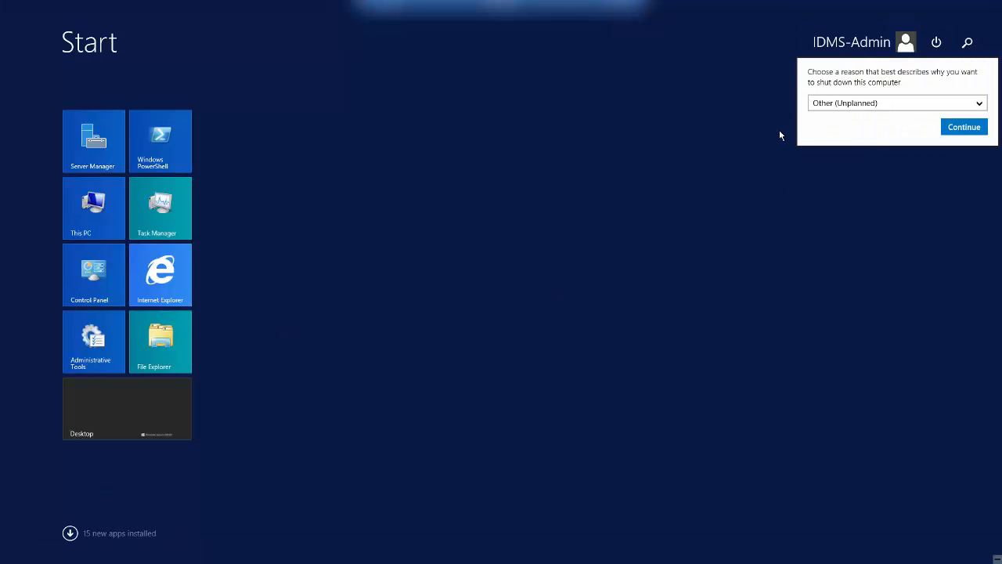
click(964, 128)
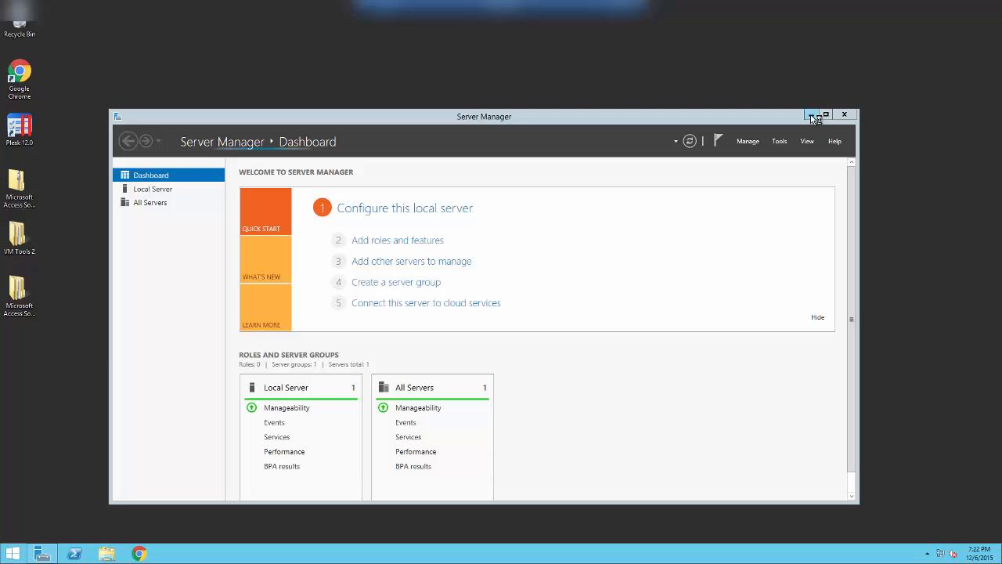
click(822, 109)
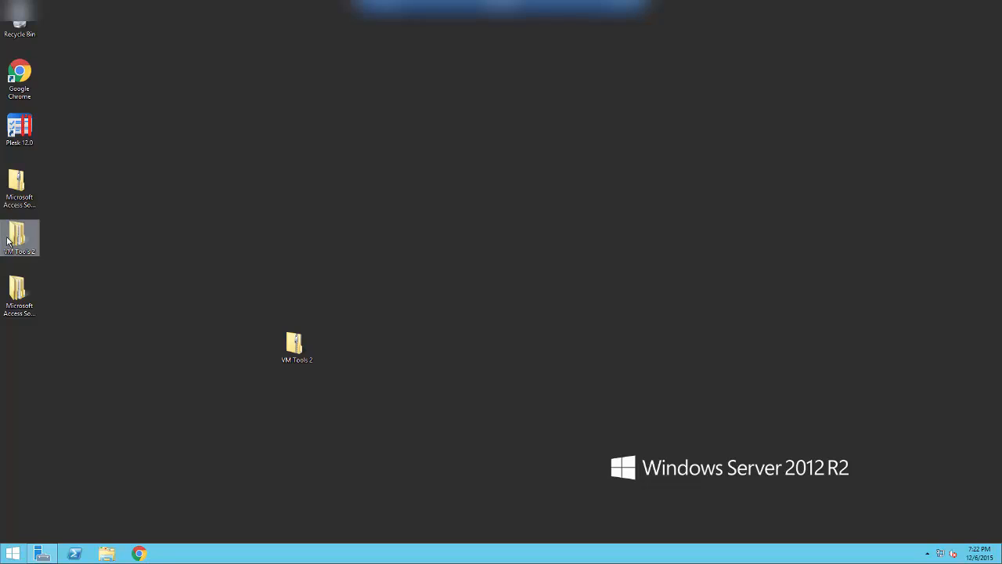
double_click(40, 240)
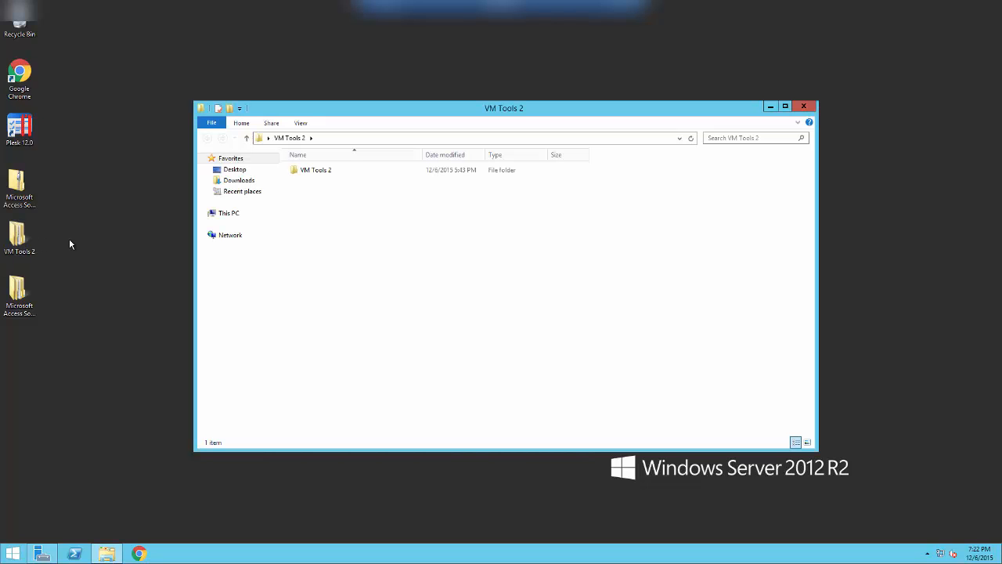
double_click(306, 171)
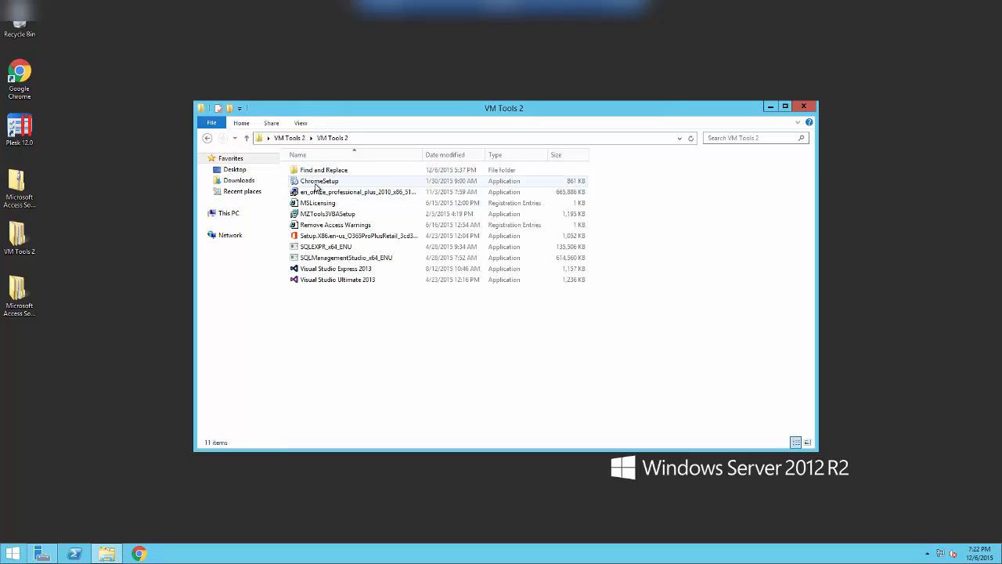
click(803, 108)
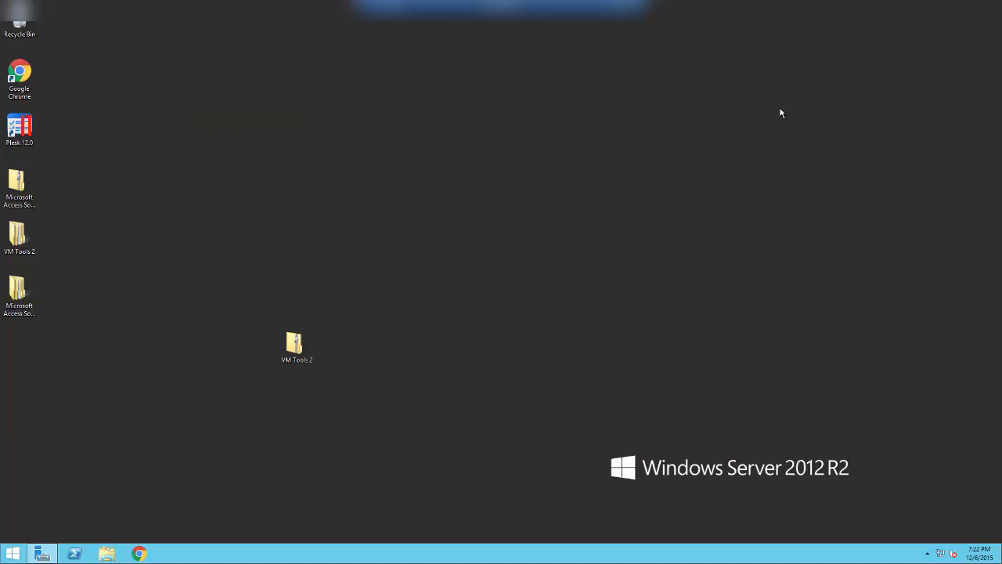
Open the Source Code Control For MS Access notes from the innermost Microsoft Access Source Control with TFS 2012 folder
double_click(23, 303)
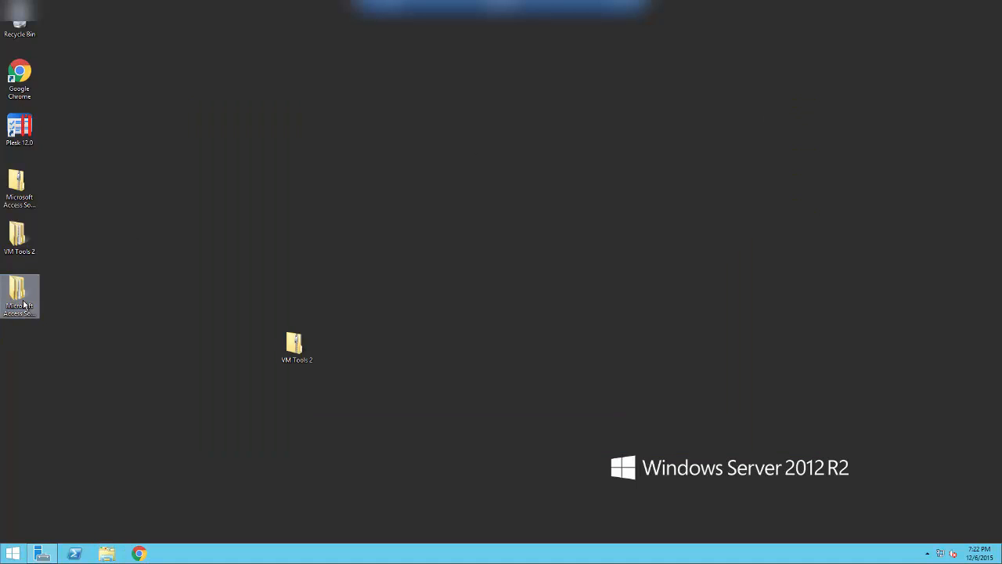
double_click(327, 172)
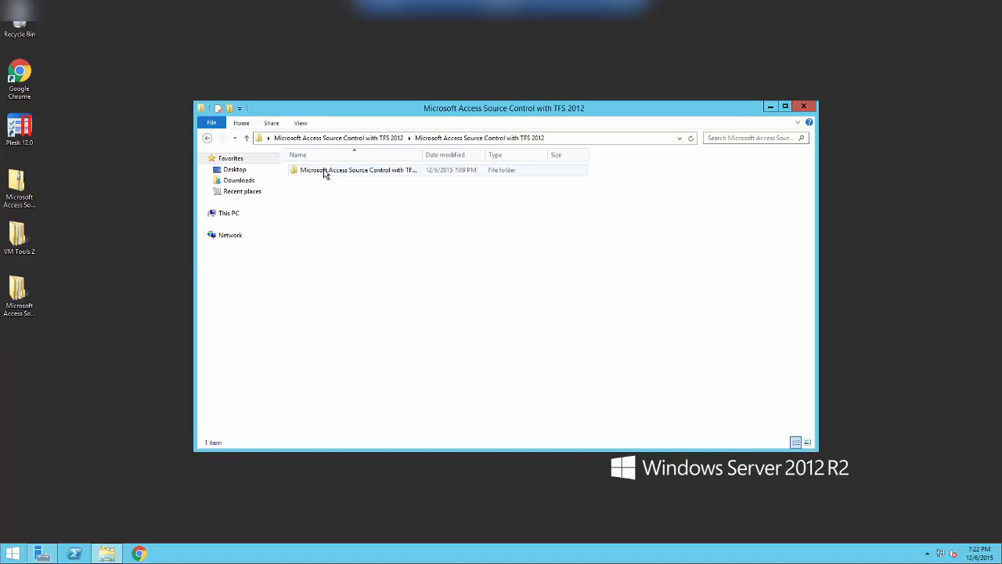
double_click(297, 173)
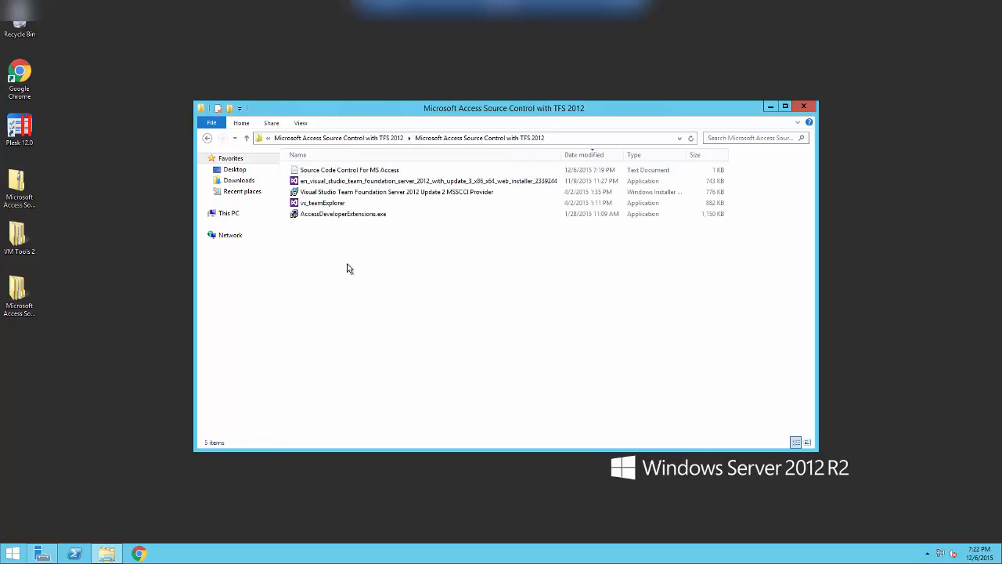
double_click(297, 172)
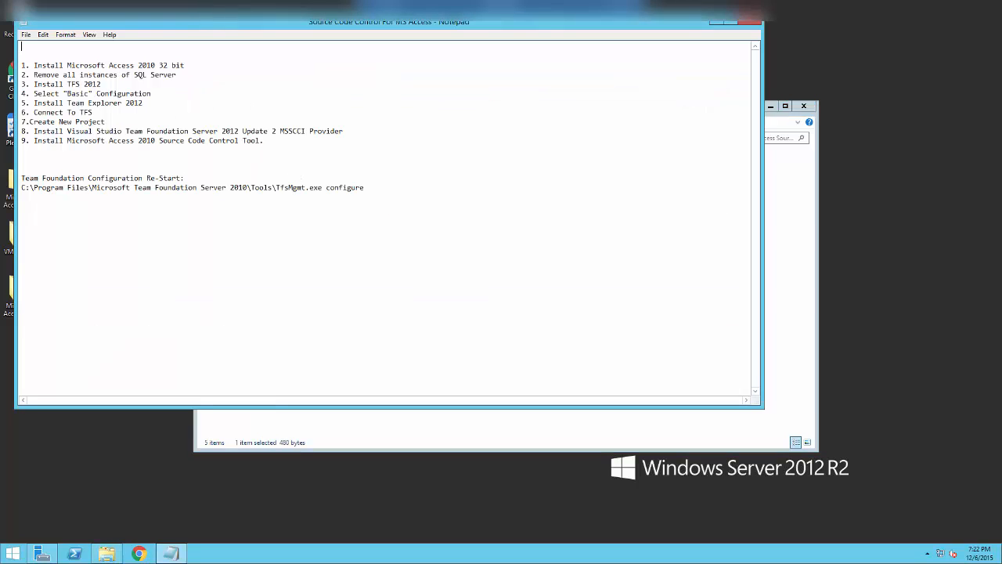
drag(225, 23, 414, 80)
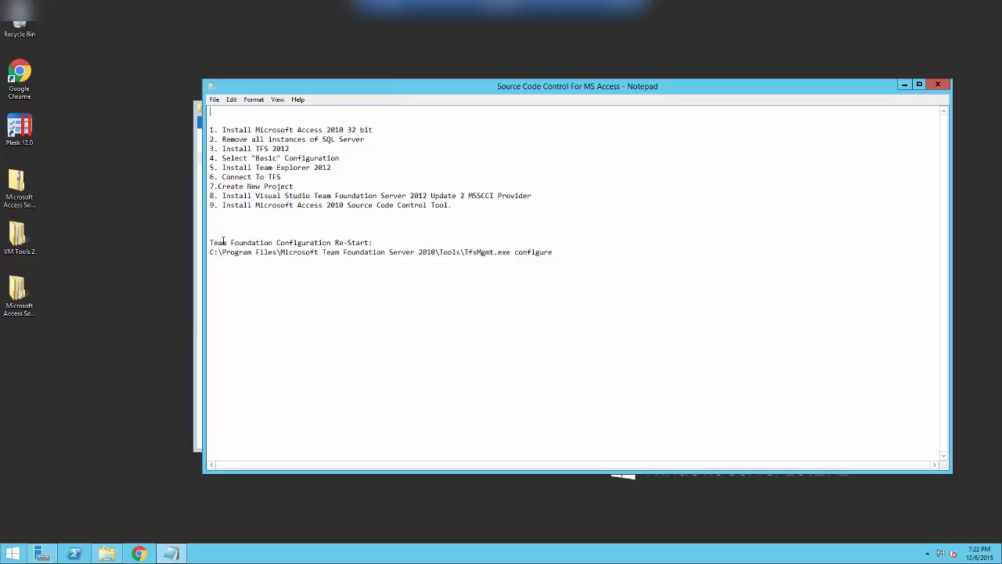
Copy the TfsMgmt.exe configure command line listed under Team Foundation Configuration Re-Start in the notes
drag(402, 243, 209, 245)
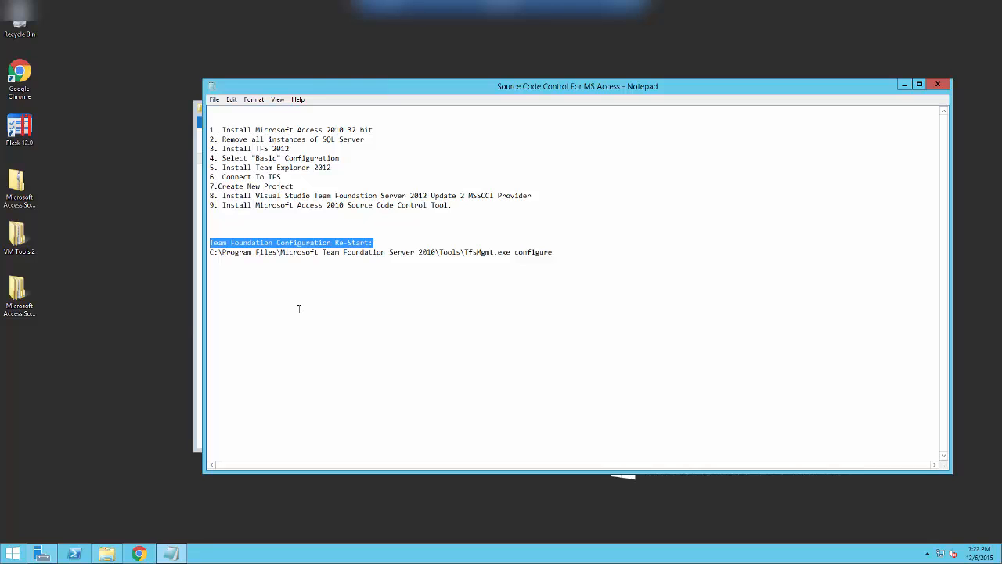
drag(556, 252, 264, 253)
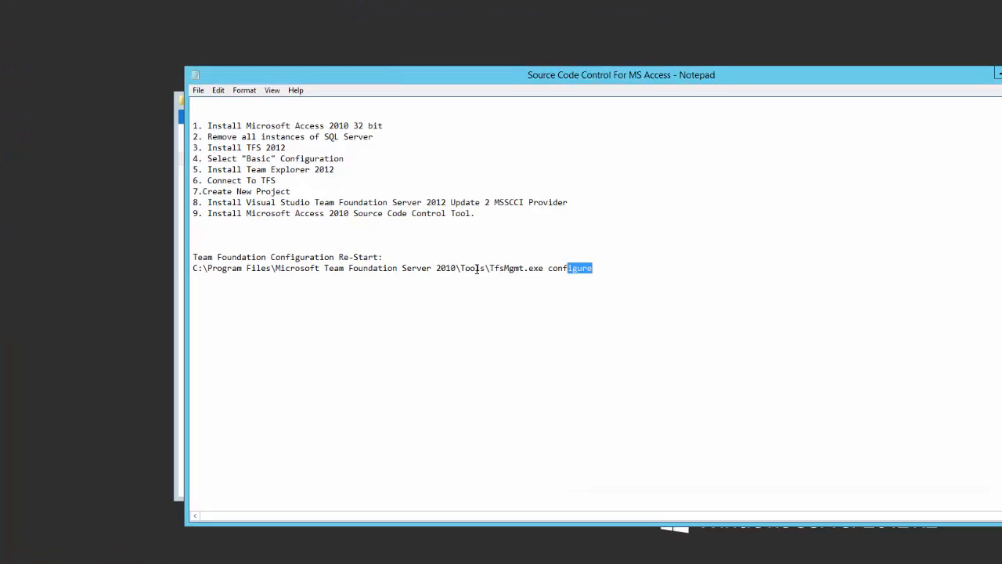
drag(234, 317, 141, 316)
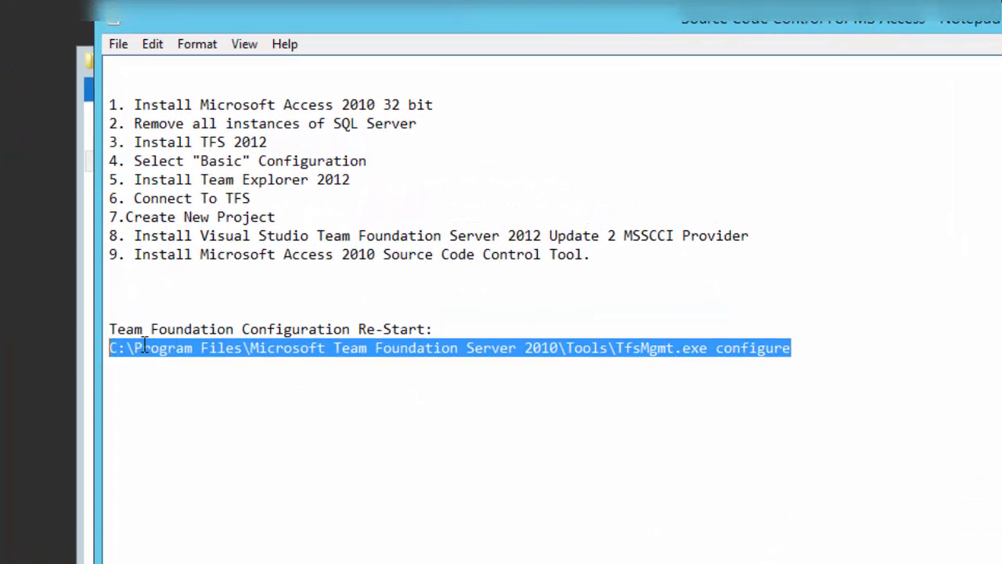
right_click(173, 314)
click(190, 407)
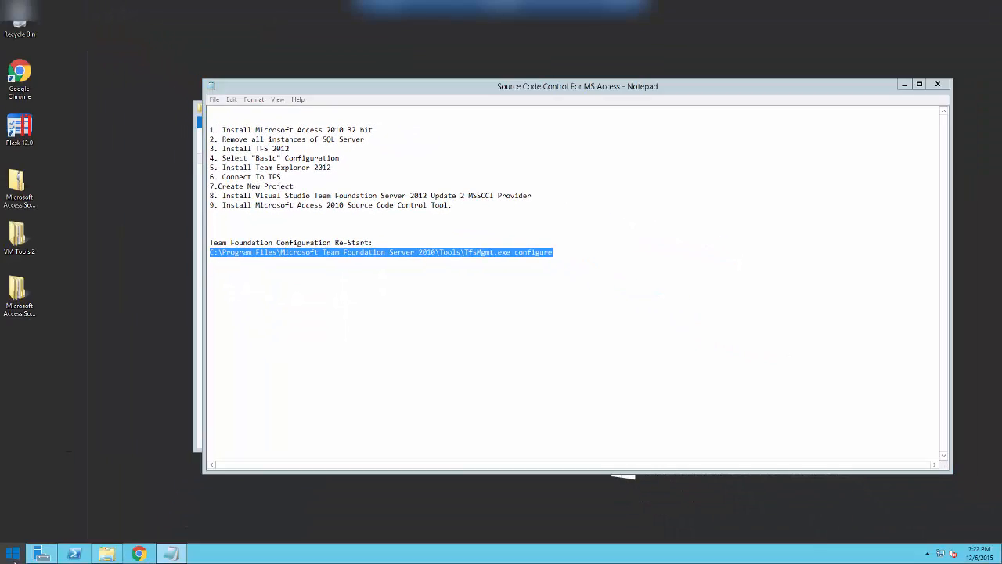
Launch the Team Foundation Server Configuration Center through the Run dialog, using the copied TfsMgmt.exe configure command
click(12, 554)
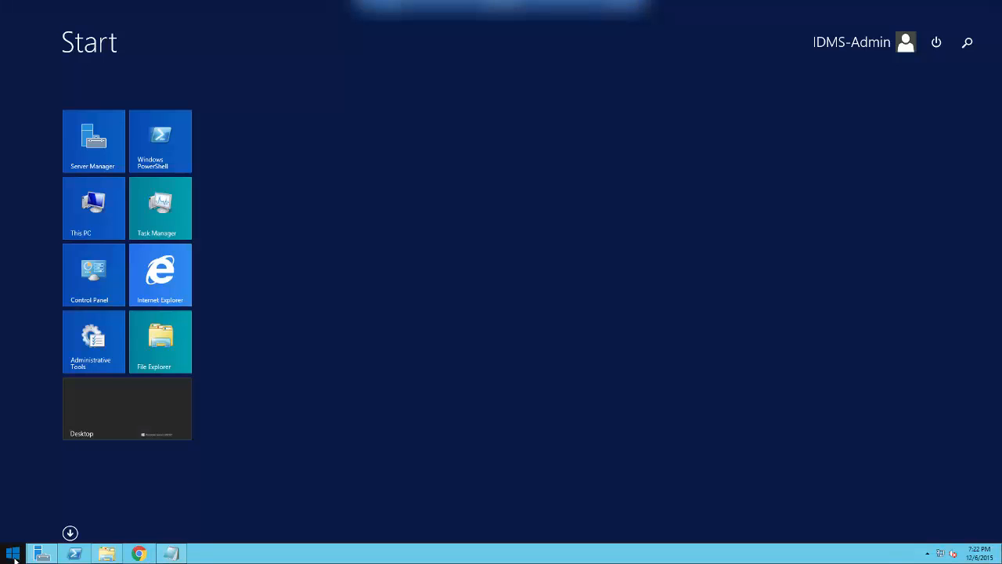
click(109, 392)
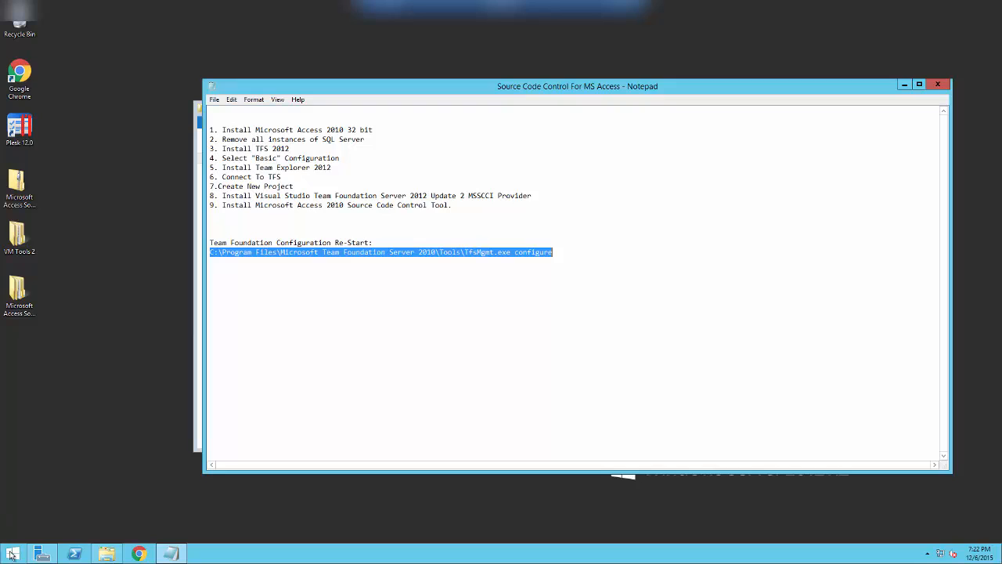
right_click(11, 555)
click(50, 514)
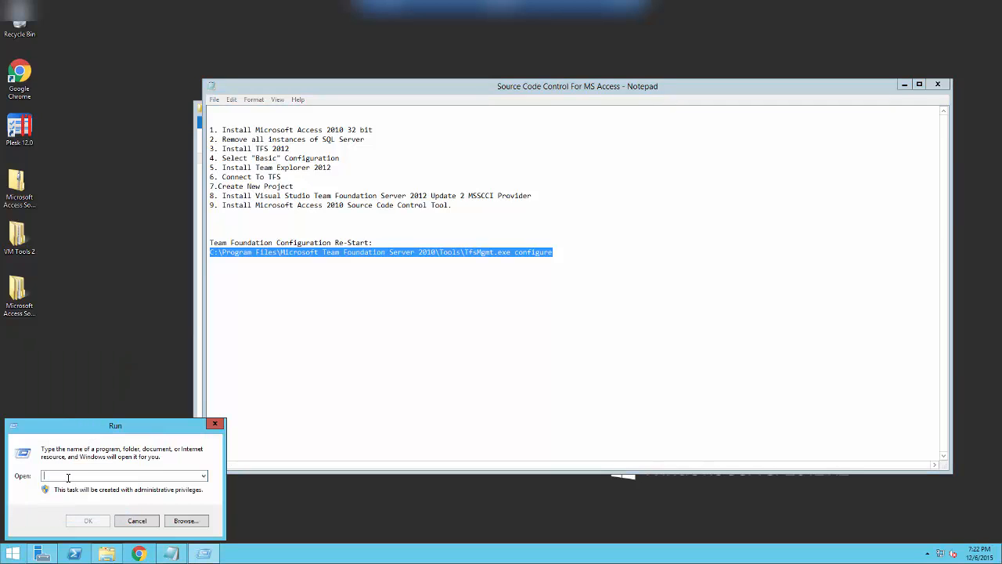
key(ctrl+v)
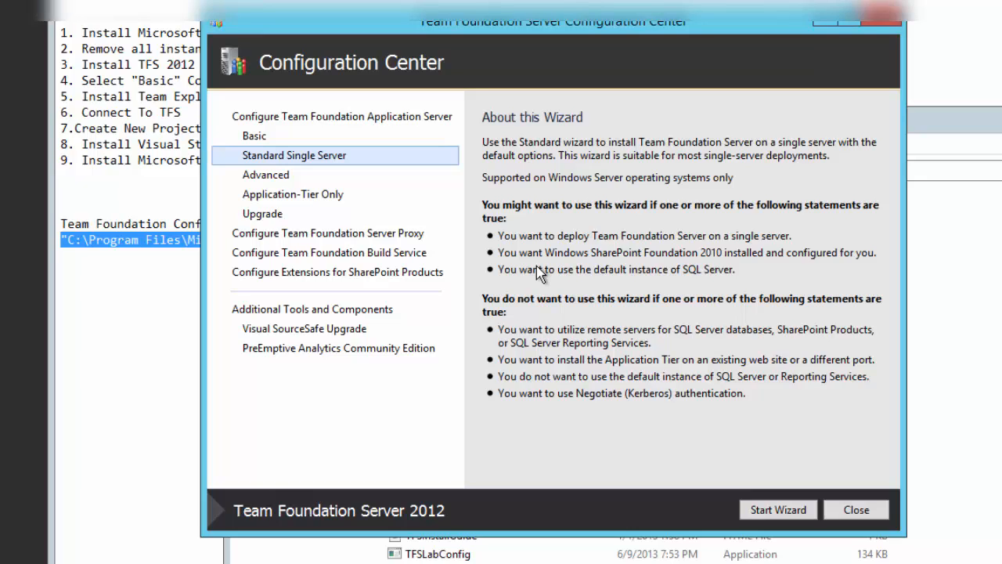
Run the Basic configuration wizard with the Install SQL Server Express option, complete the readiness checks and apply the configuration
click(258, 137)
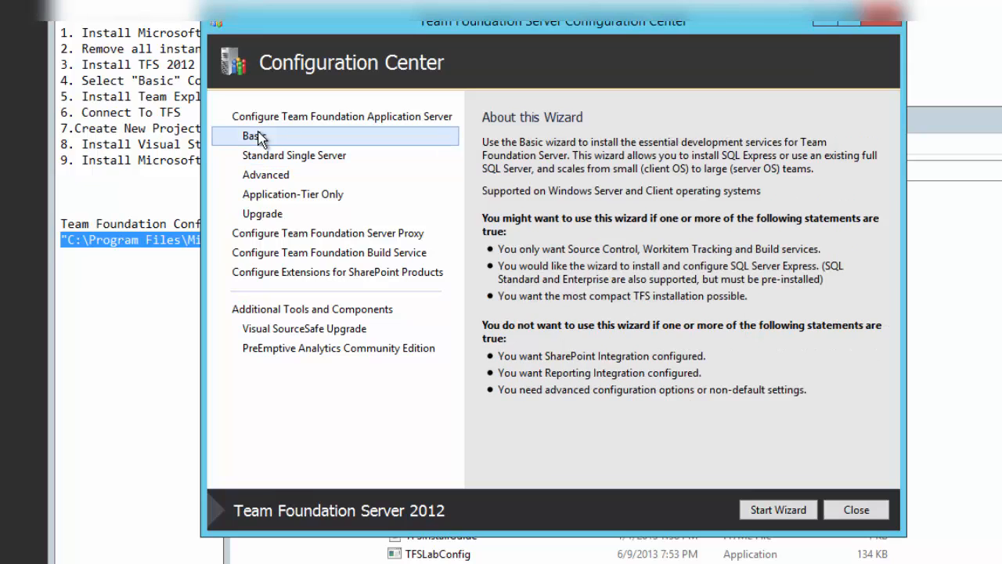
click(768, 508)
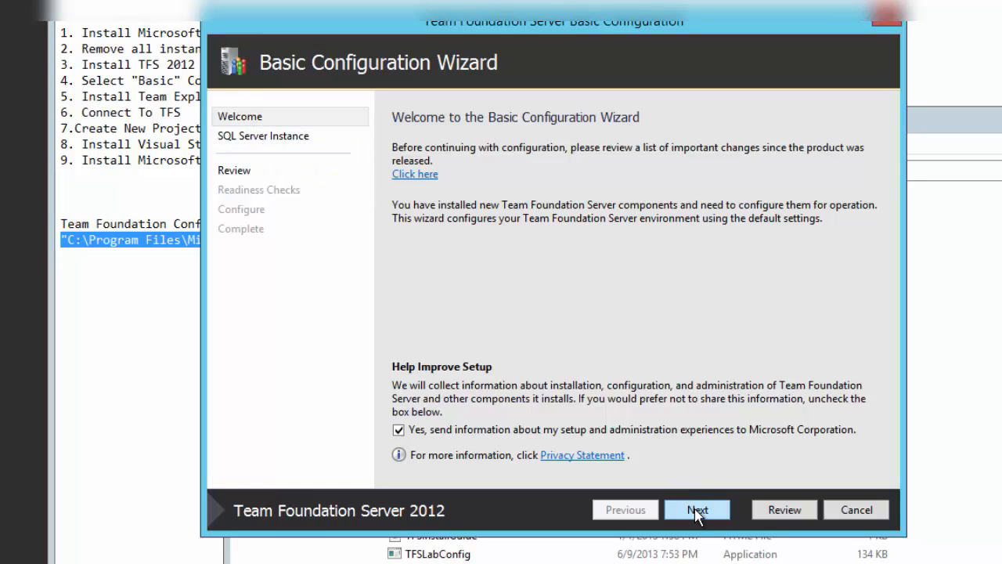
click(696, 514)
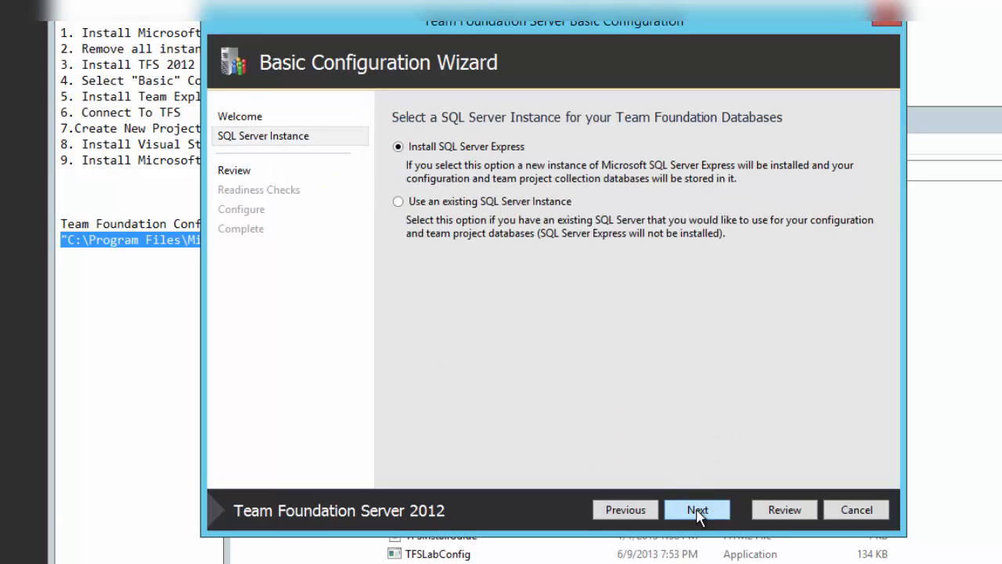
click(698, 511)
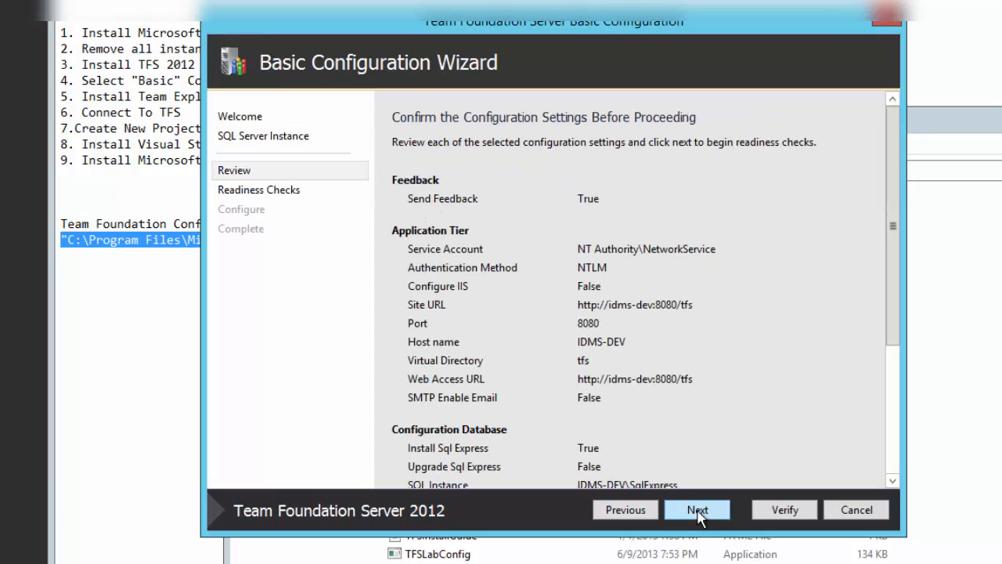
click(698, 511)
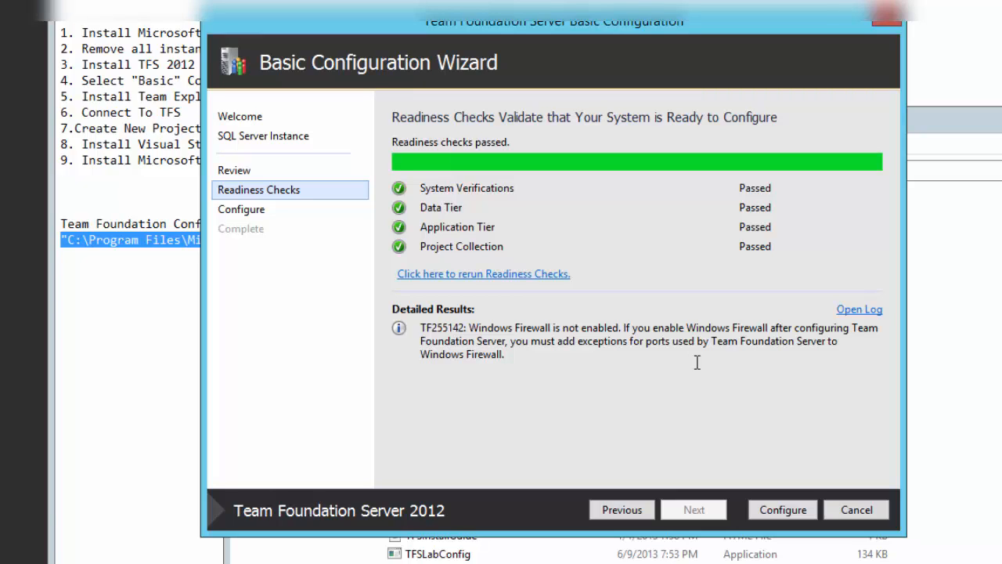
click(781, 516)
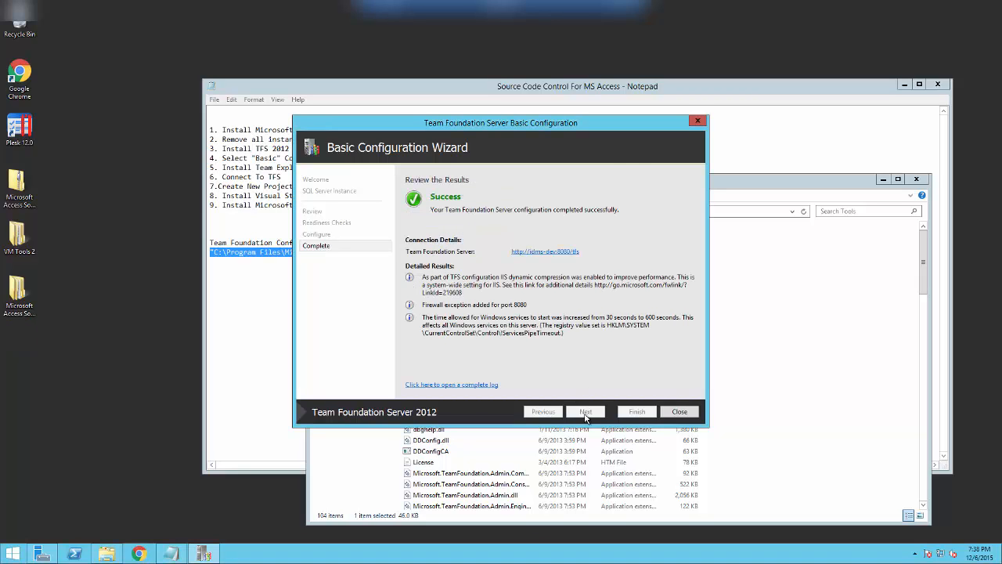
Close the finished wizard, the Configuration Center, the Administration Console and the Tools folder window
click(680, 413)
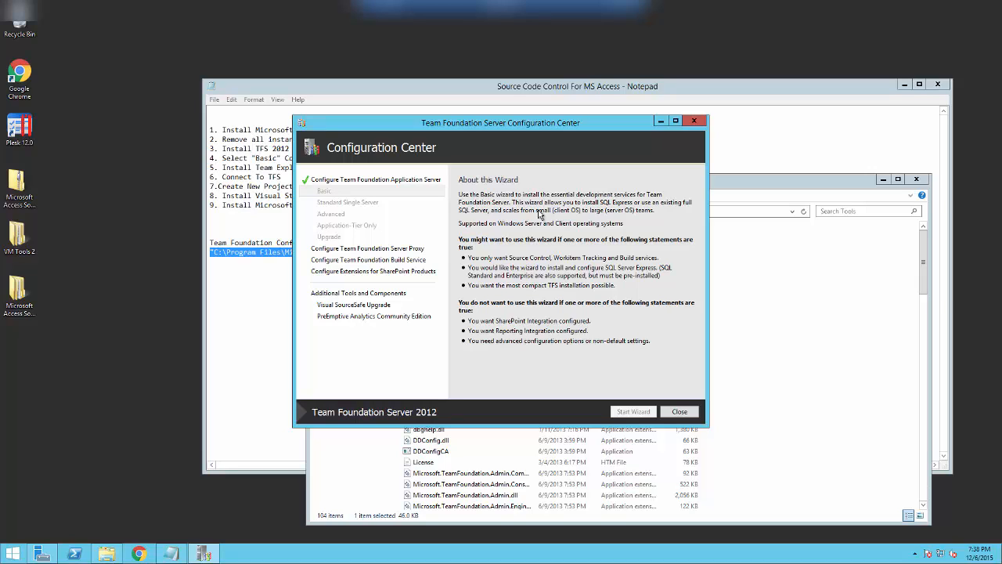
click(680, 412)
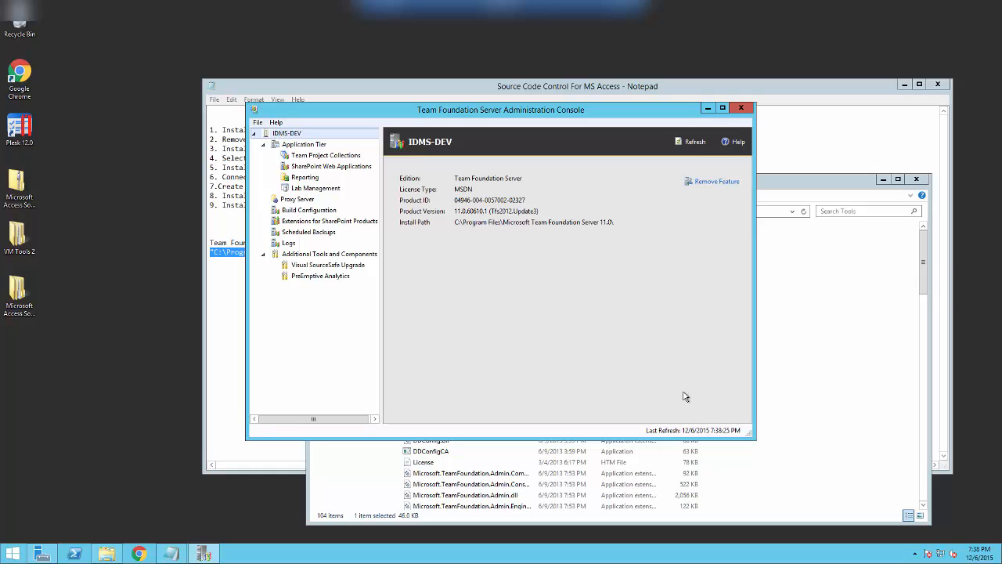
click(742, 110)
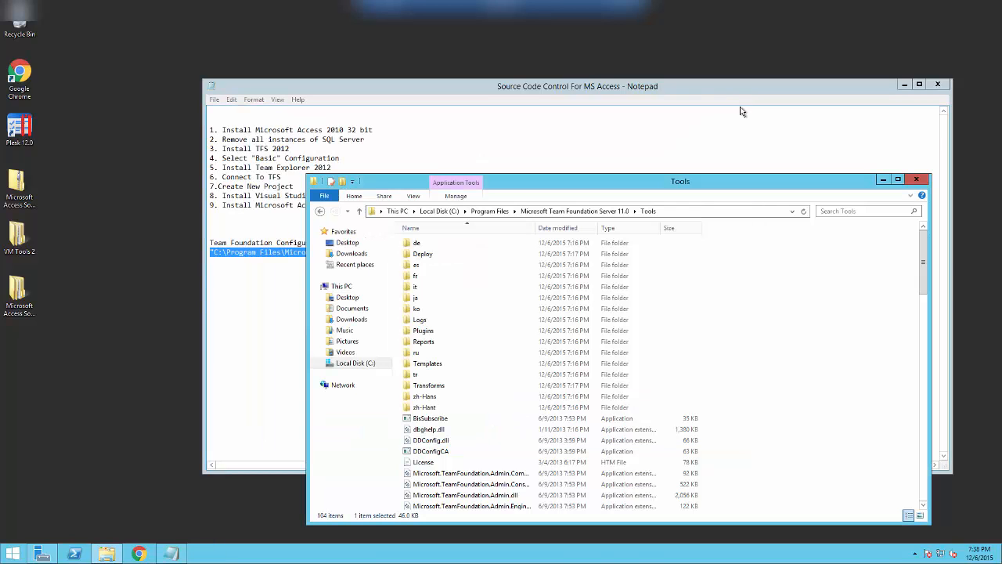
click(916, 182)
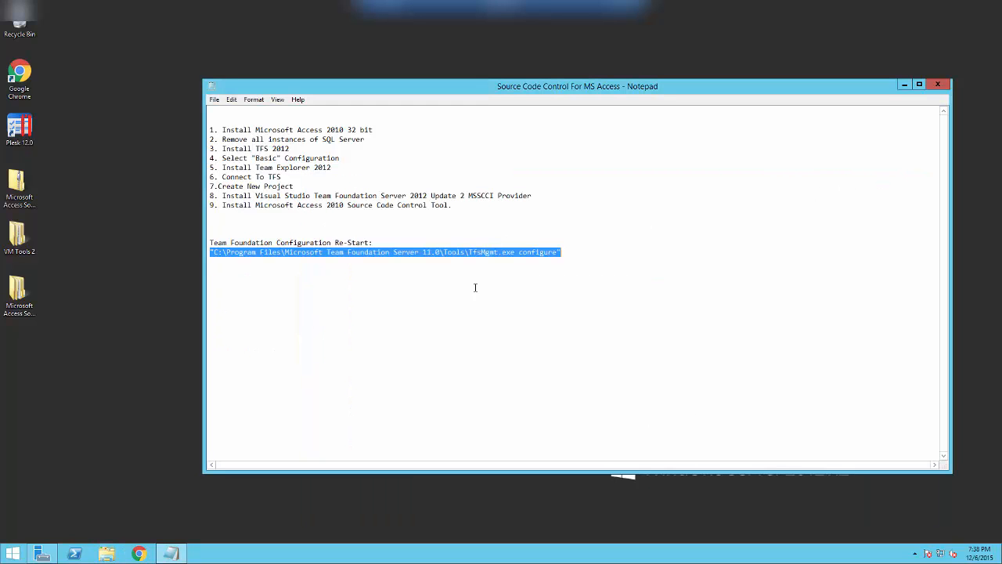
Highlight the Install TFS 2012, Select "Basic" Configuration and Install Team Explorer 2012 lines one after another in the notes
click(419, 299)
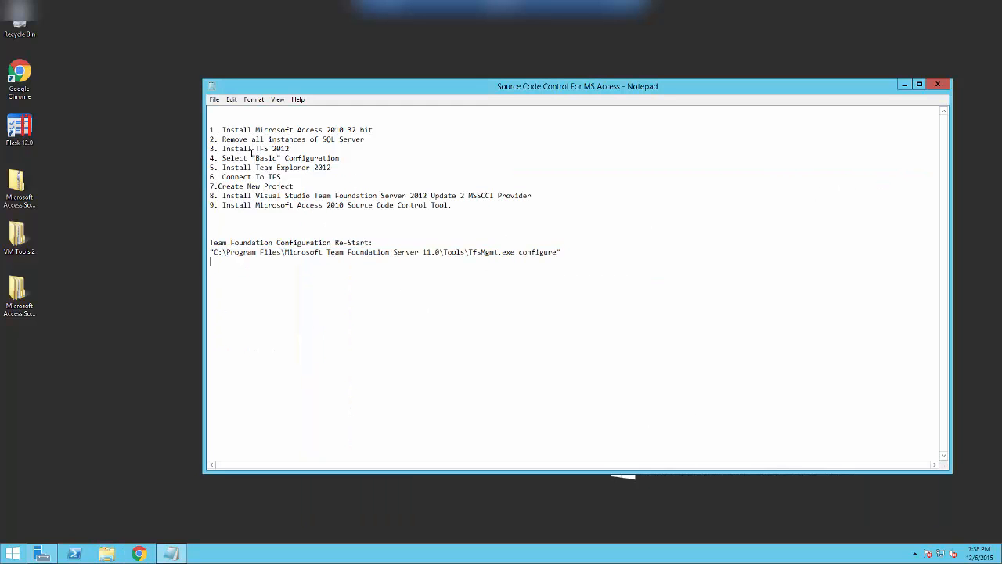
drag(299, 148, 219, 149)
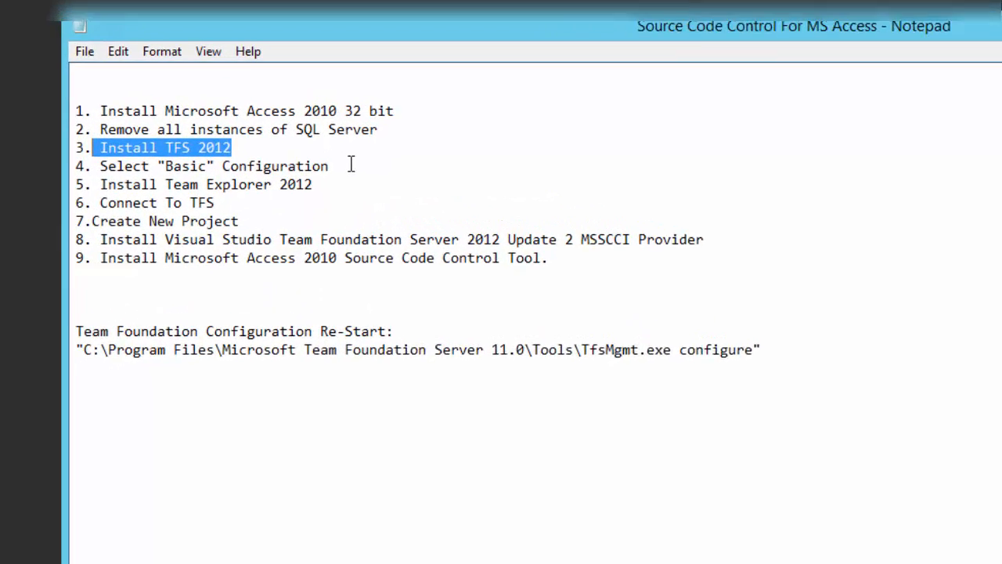
drag(329, 167, 85, 167)
drag(317, 186, 86, 187)
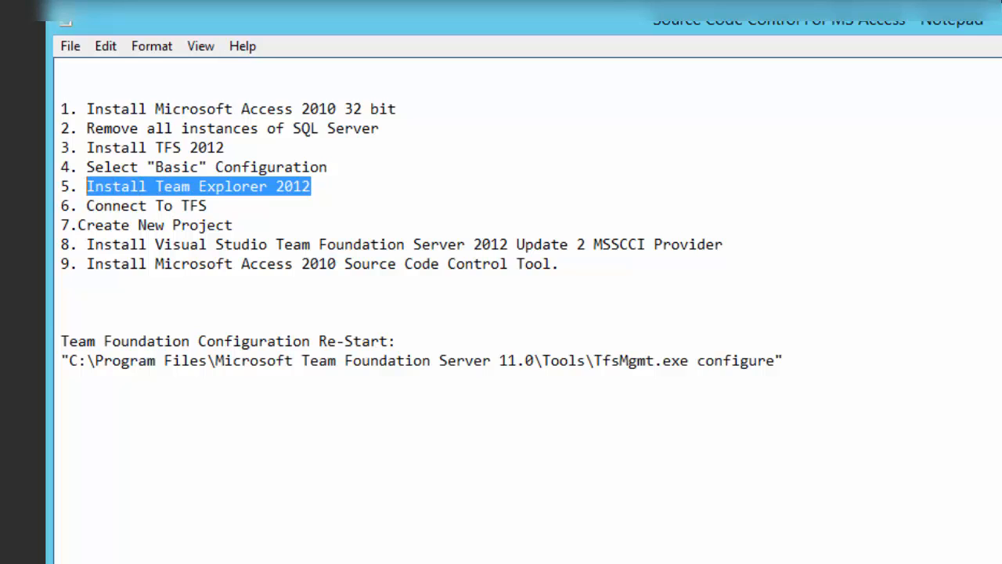
Install Team Explorer 2012 with vs_teamExplorer from the inner Microsoft Access Source Control with TFS 2012 folder, agreeing to the license terms
double_click(21, 309)
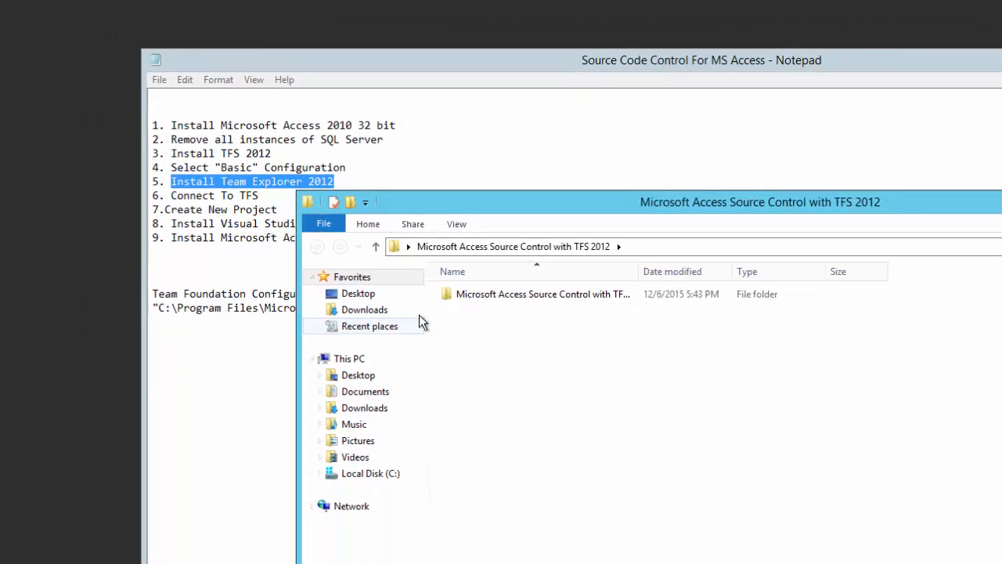
double_click(462, 259)
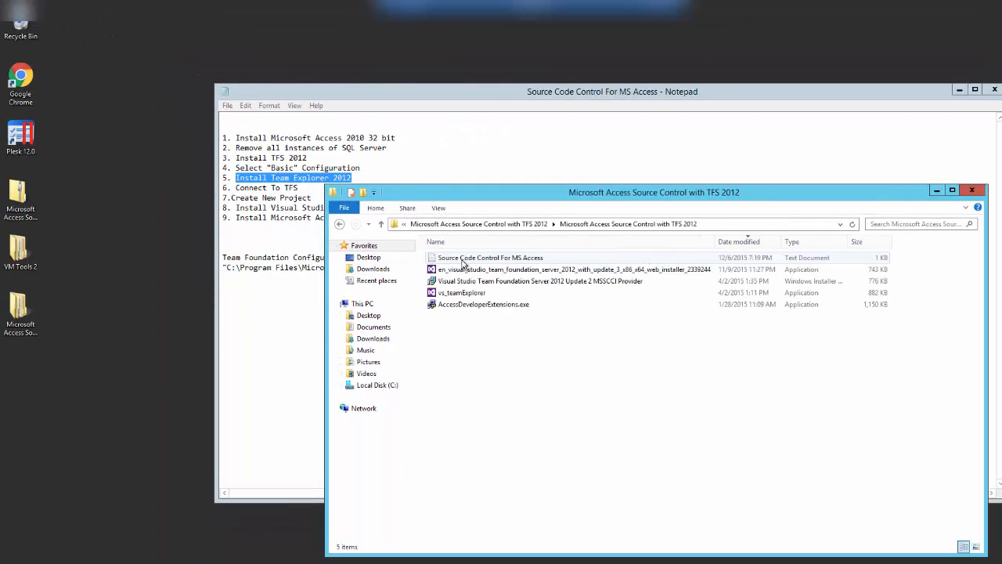
click(441, 294)
double_click(441, 296)
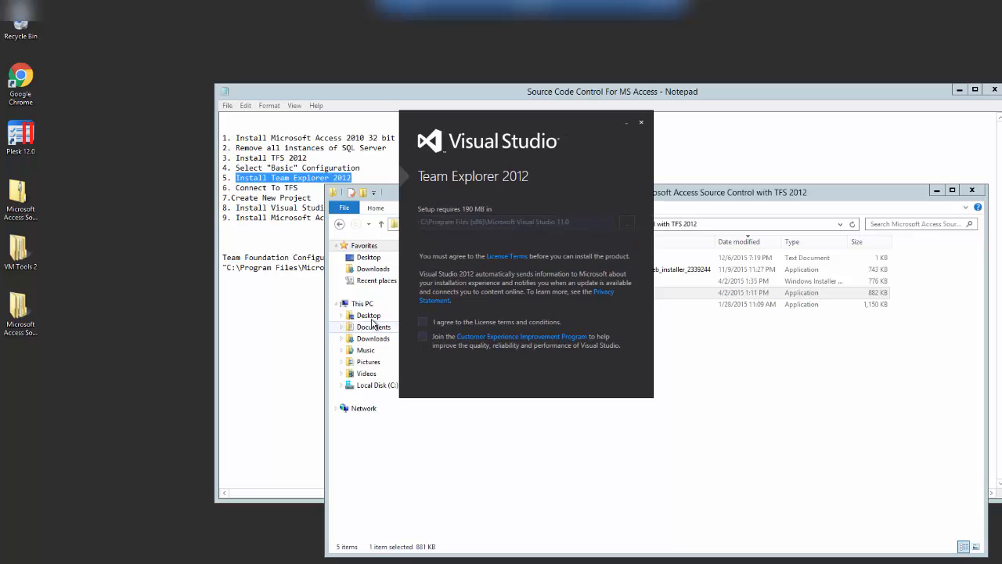
click(422, 322)
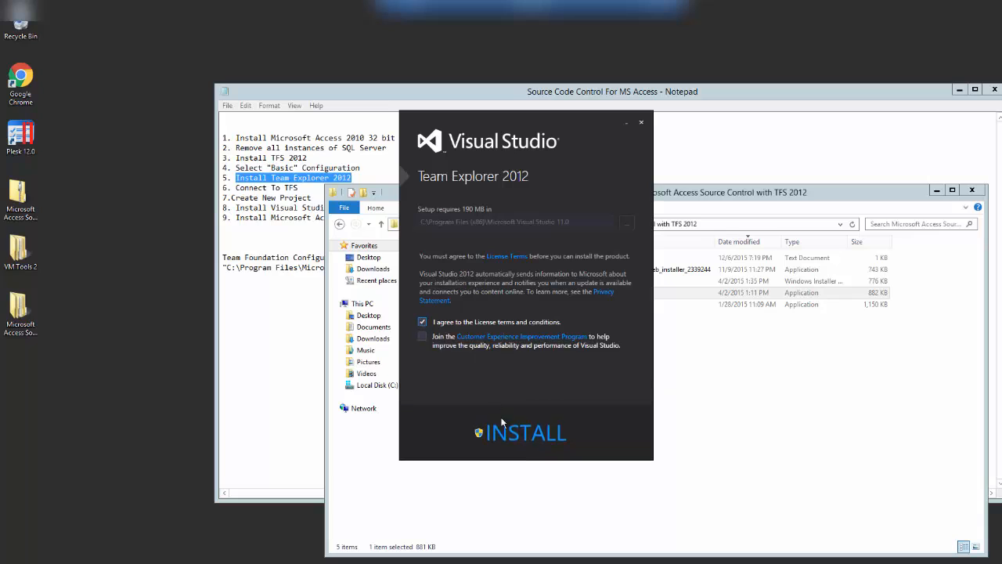
click(514, 437)
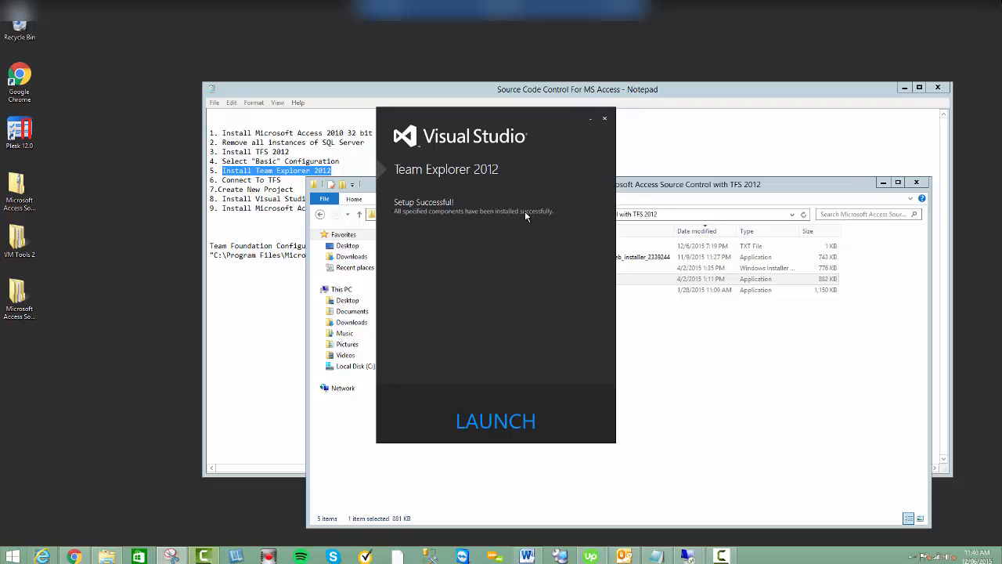
Launch Visual Studio from the completed Team Explorer setup and highlight the Connect To TFS line in the notes while it loads
click(494, 423)
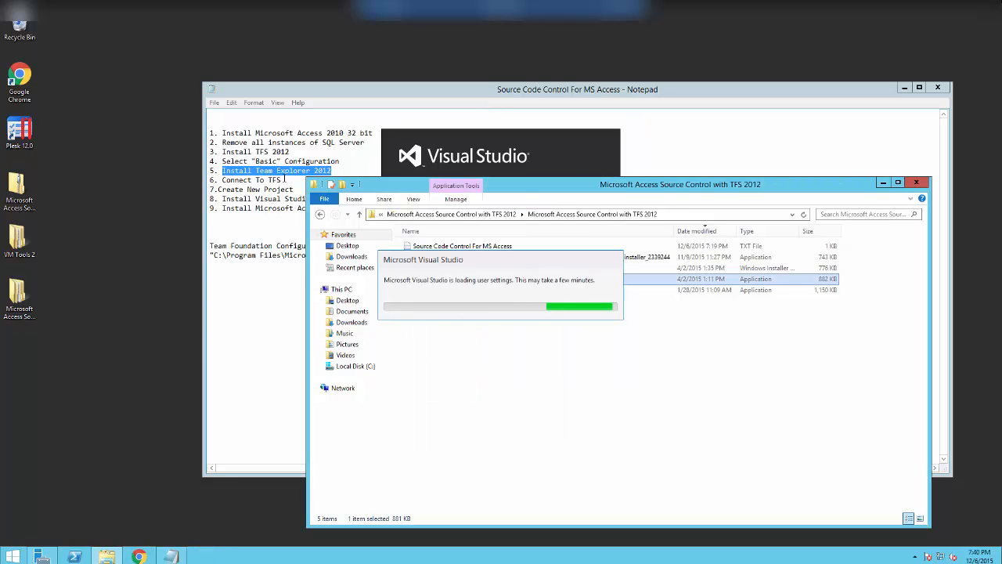
drag(280, 180, 222, 180)
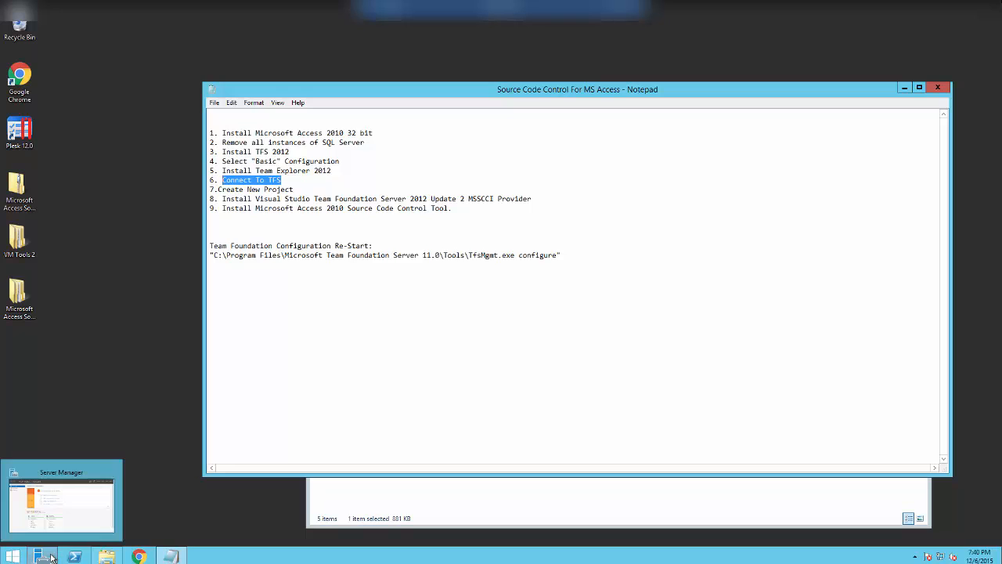
click(904, 87)
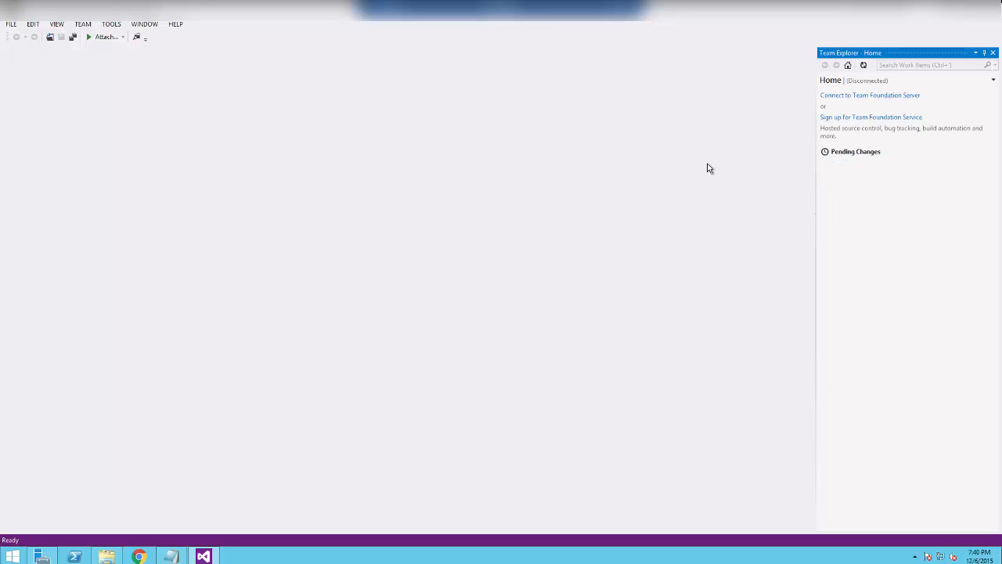
Connect Team Explorer to the idms-dev Team Foundation Server and its DefaultCollection
click(866, 98)
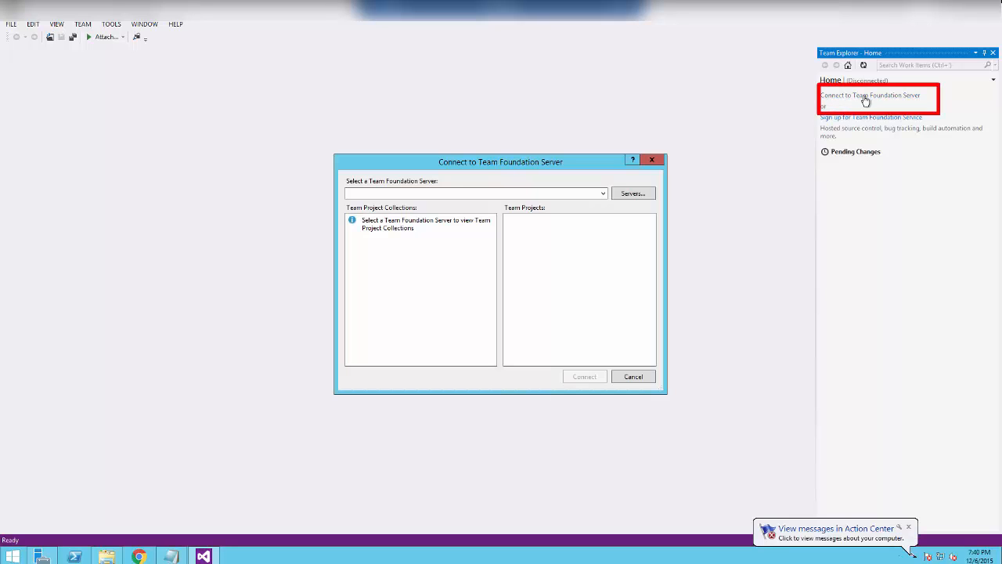
click(602, 193)
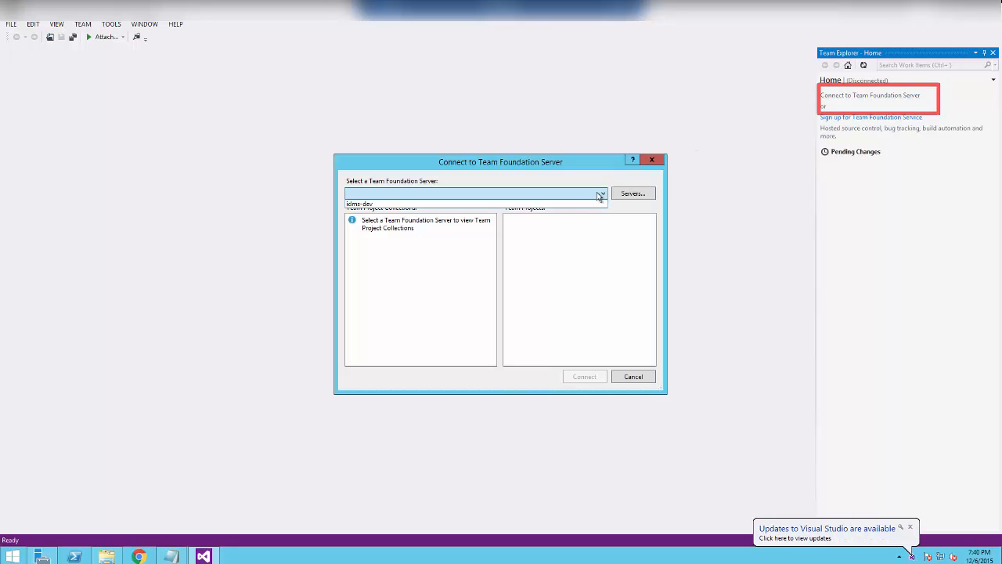
click(553, 203)
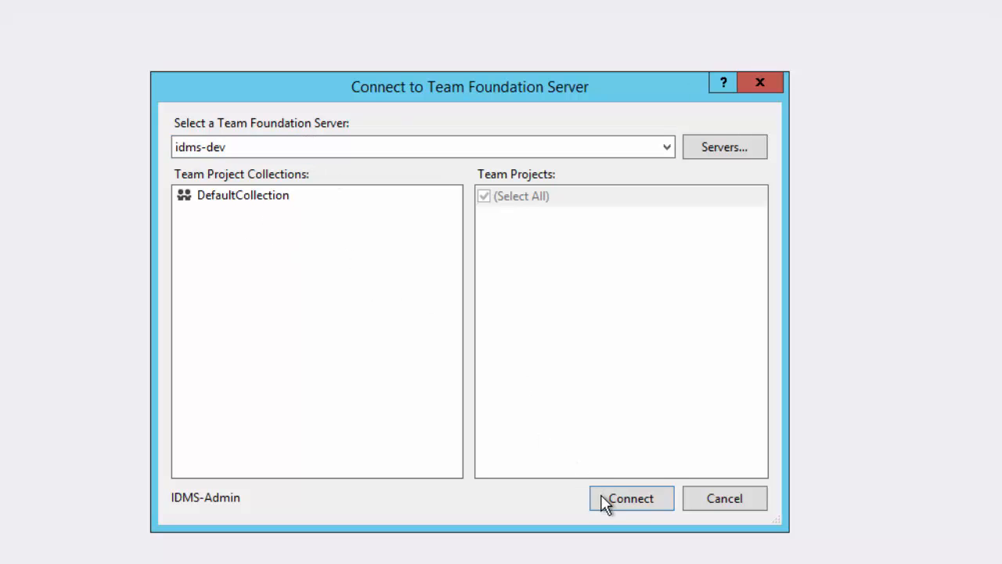
click(631, 499)
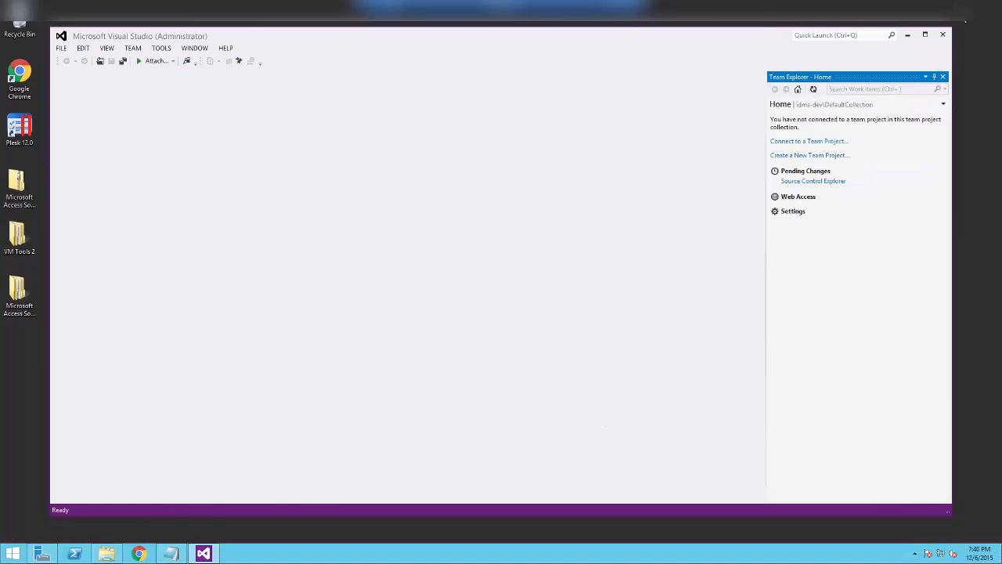
Maximize the Visual Studio window, and highlight the Create New Project line in the notes before minimizing them
drag(324, 36, 308, 51)
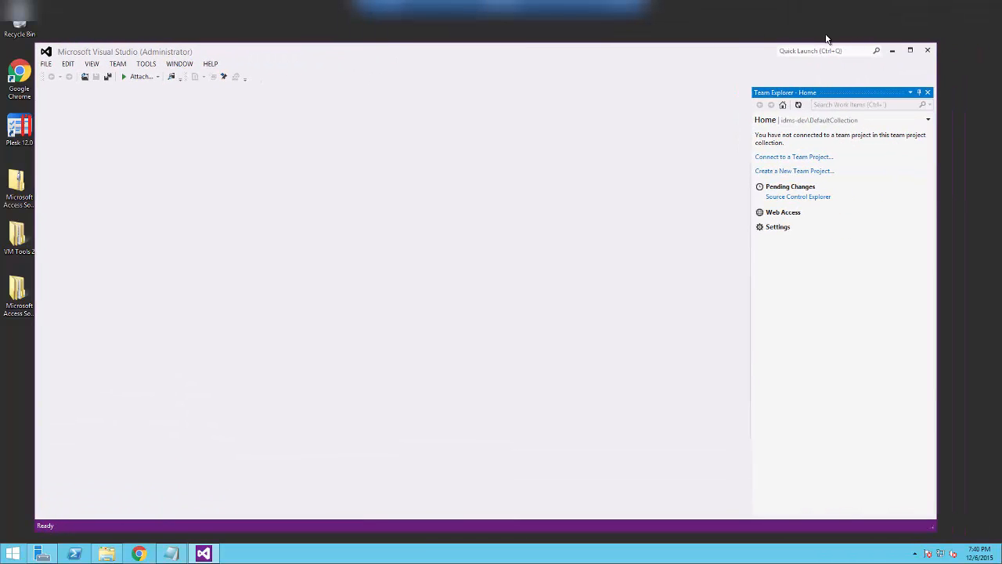
click(909, 50)
click(172, 554)
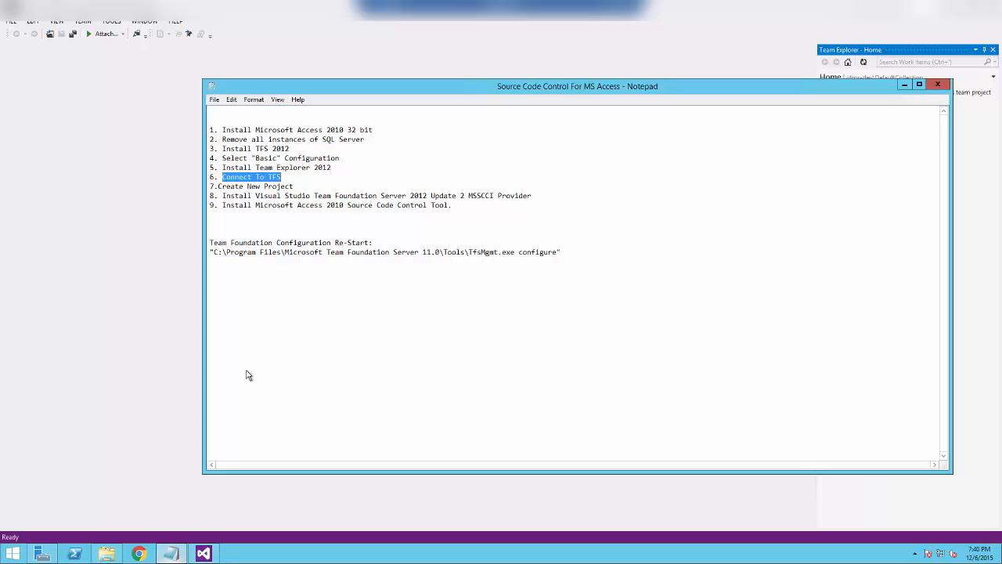
drag(294, 186, 219, 187)
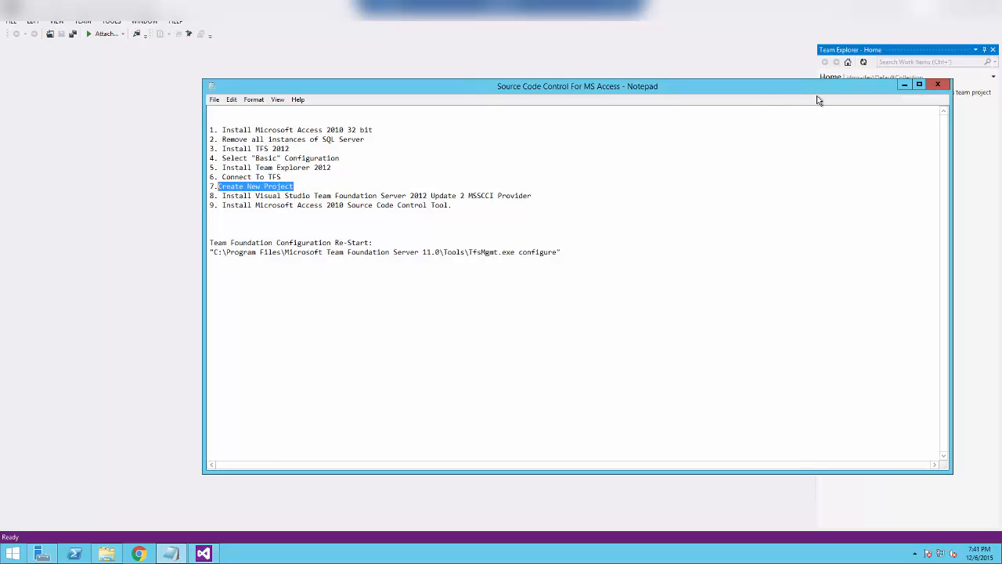
click(904, 84)
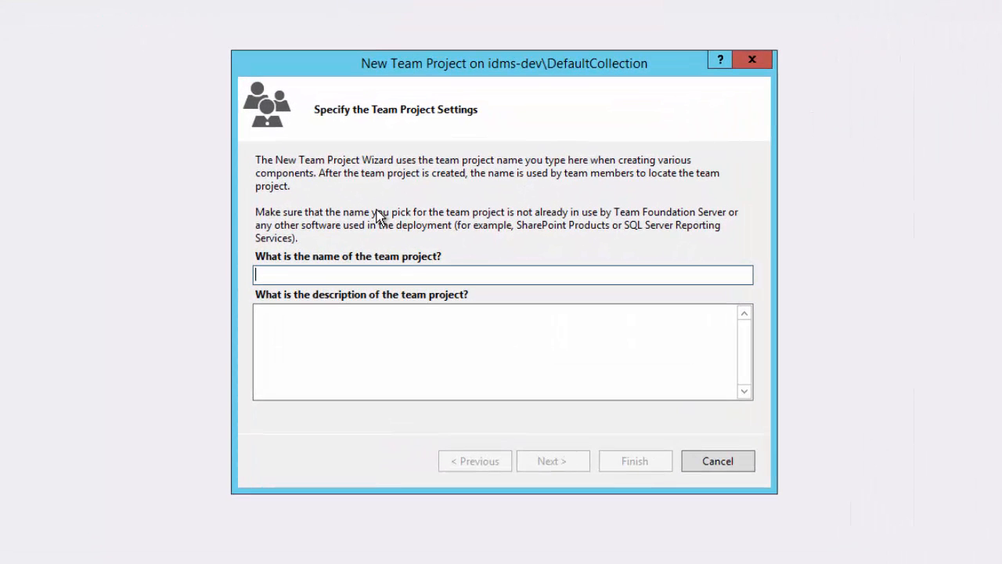
Create a team project named IDMS-Main with the Microsoft Visual Studio Scrum 2.2 template and an empty source control folder
text(IDMS)
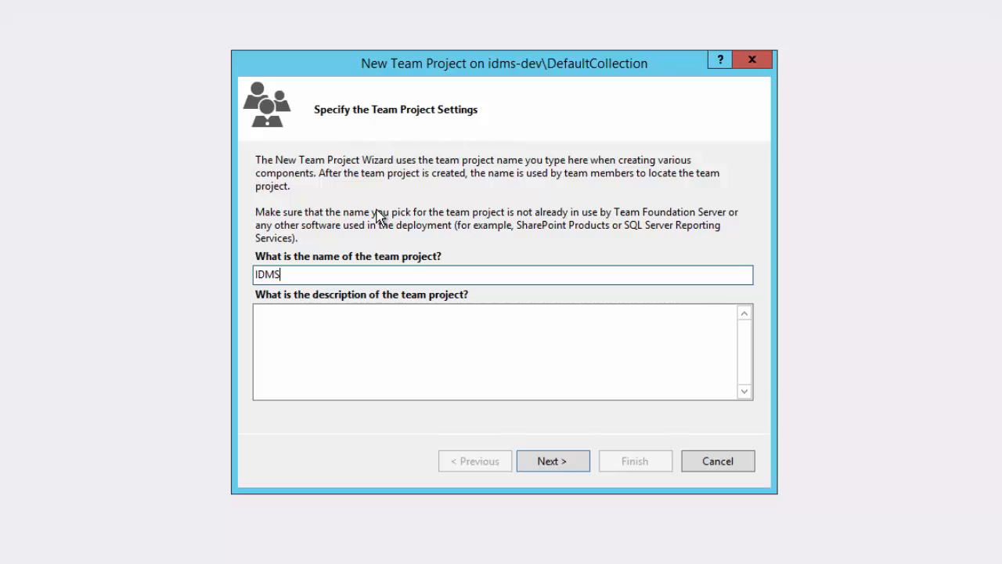
text(-Main)
click(560, 462)
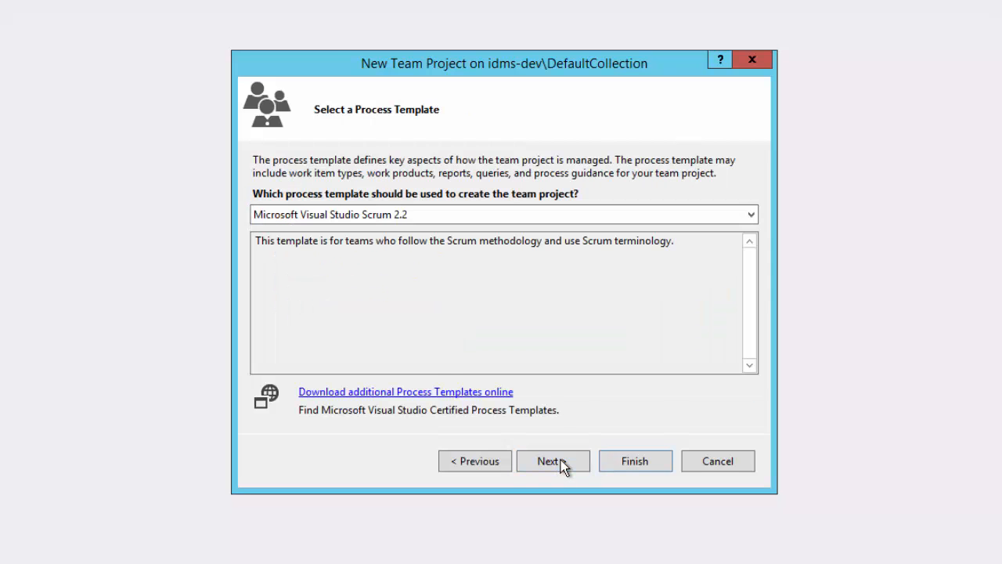
click(560, 461)
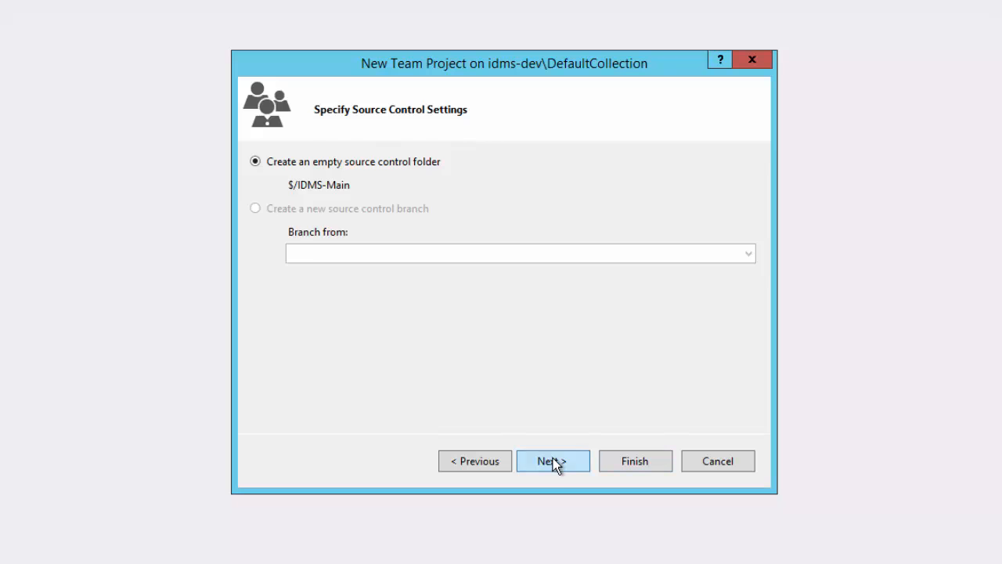
click(553, 461)
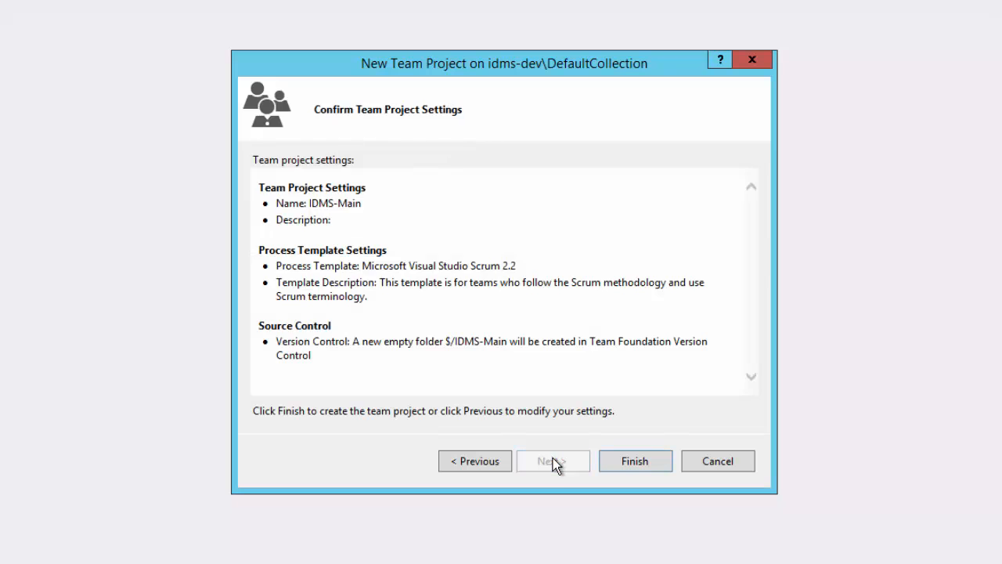
click(642, 461)
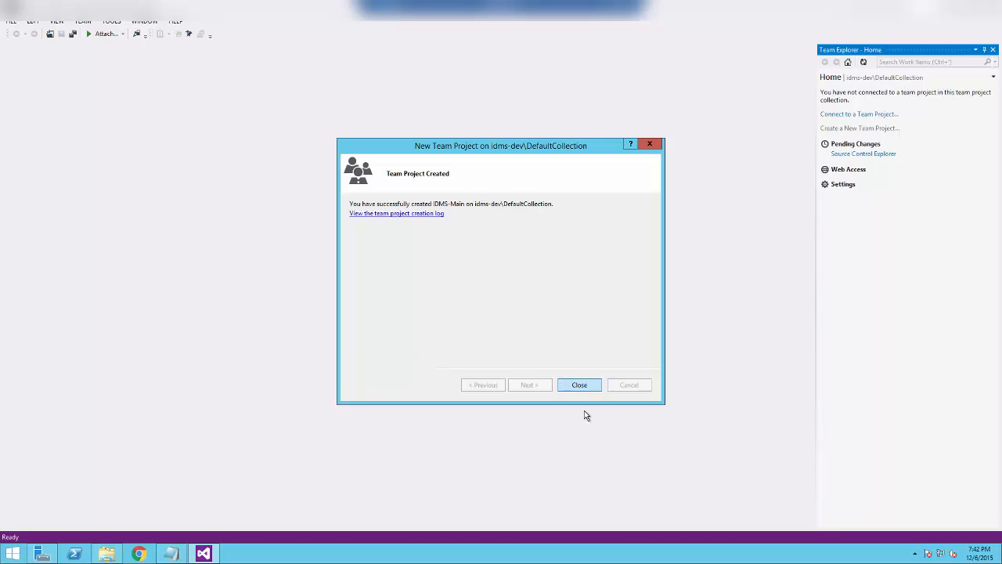
click(579, 389)
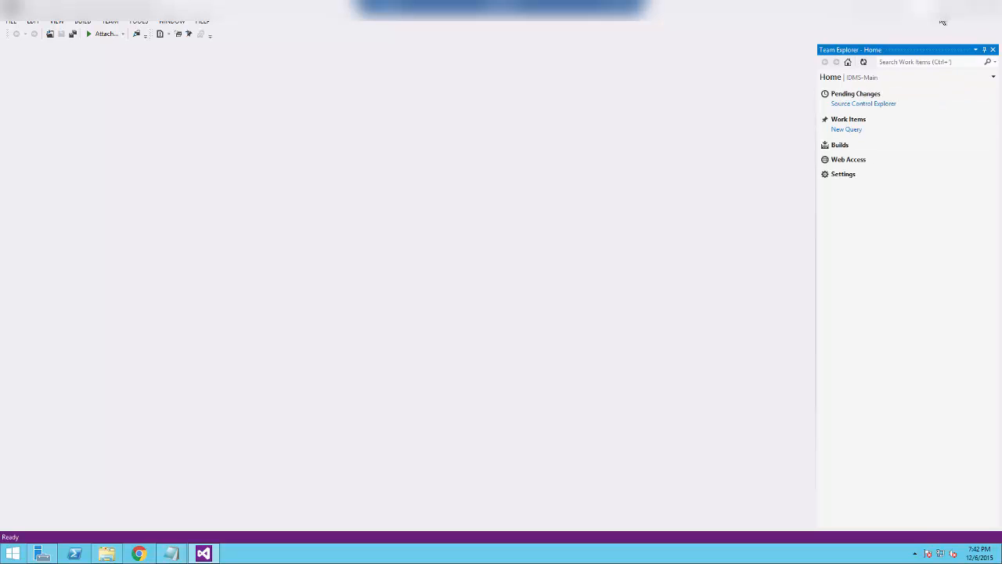
Close Visual Studio and highlight the Visual Studio Team Foundation Server 2012 Update 2 MSSCCI Provider line in the notes
click(991, 8)
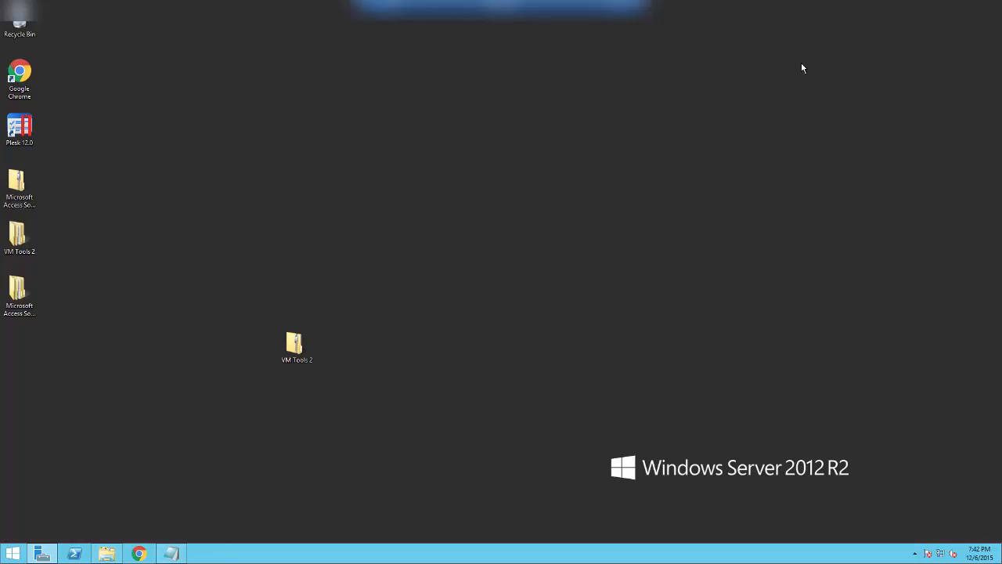
click(171, 554)
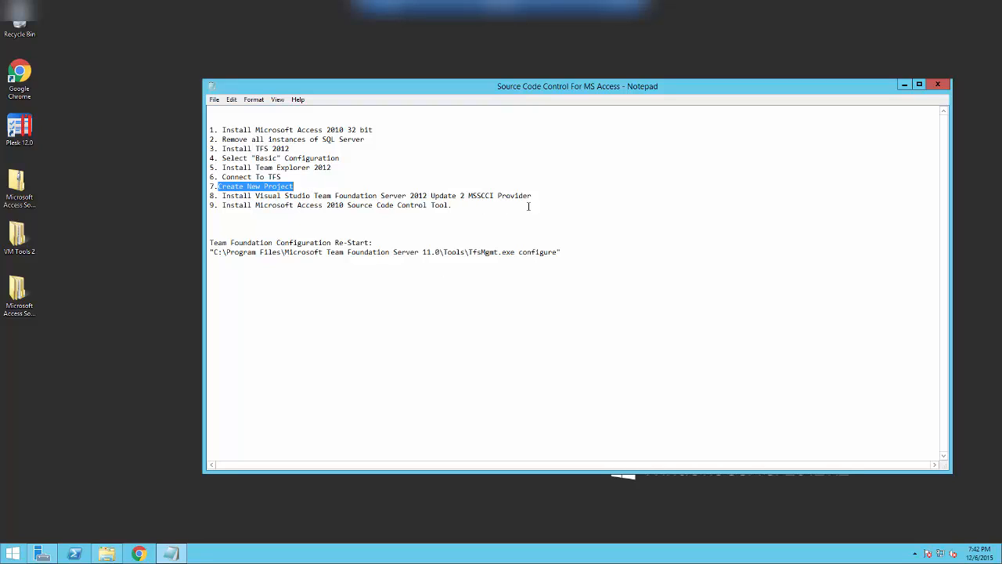
drag(548, 194, 223, 201)
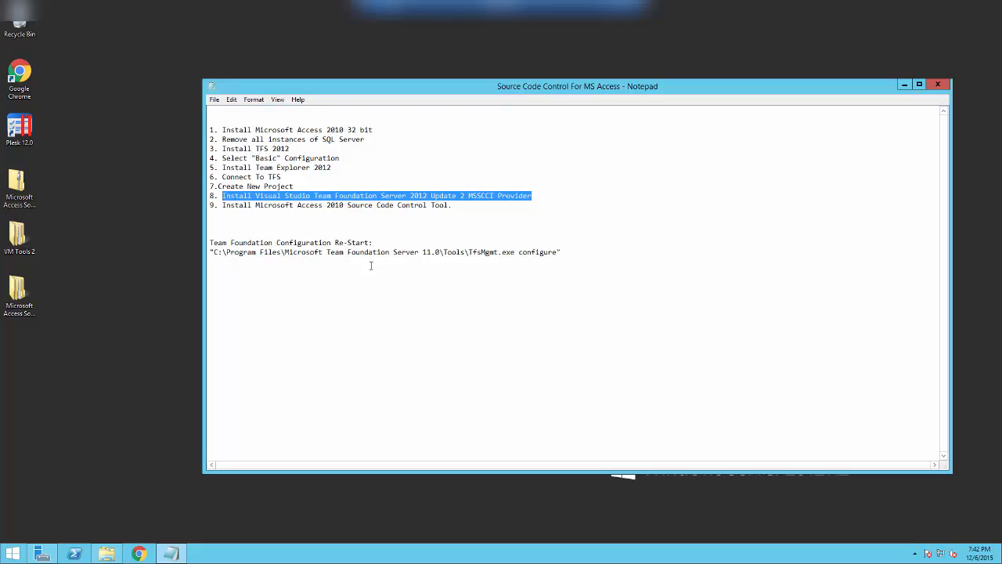
Install the Visual Studio Team Foundation Server 2012 Update 2 MSSCCI Provider for everyone in the default folder, accepting its license agreement
click(106, 554)
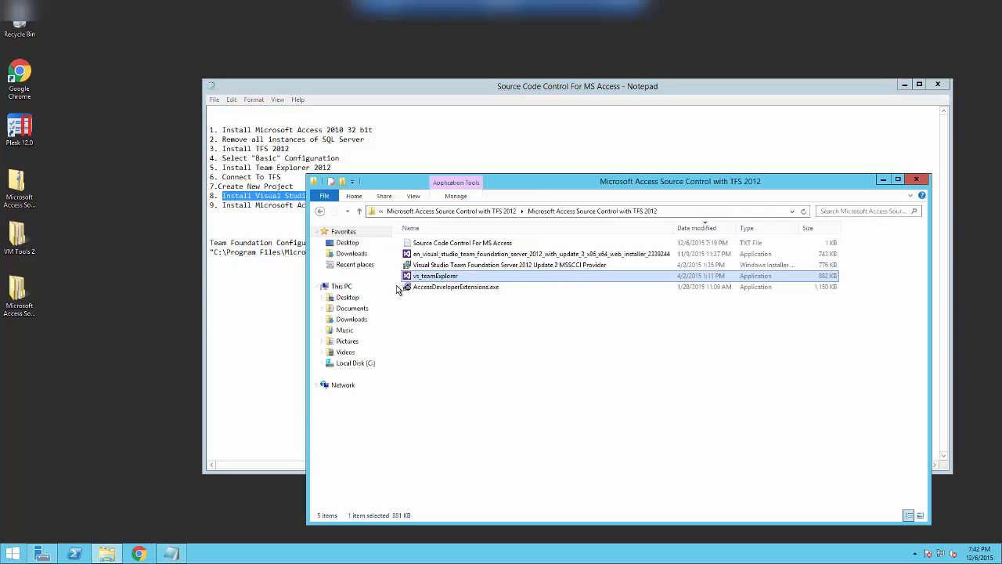
click(424, 266)
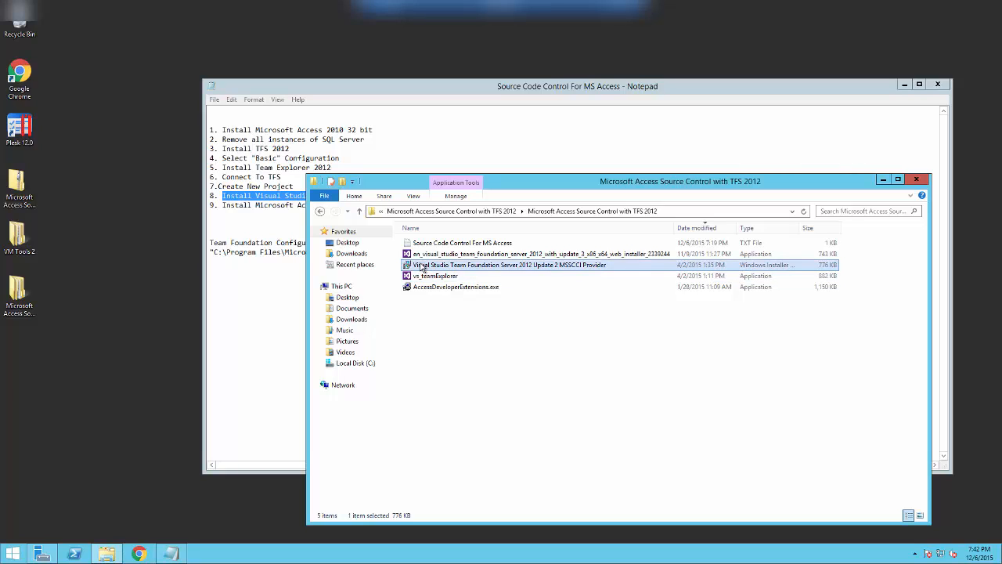
double_click(423, 267)
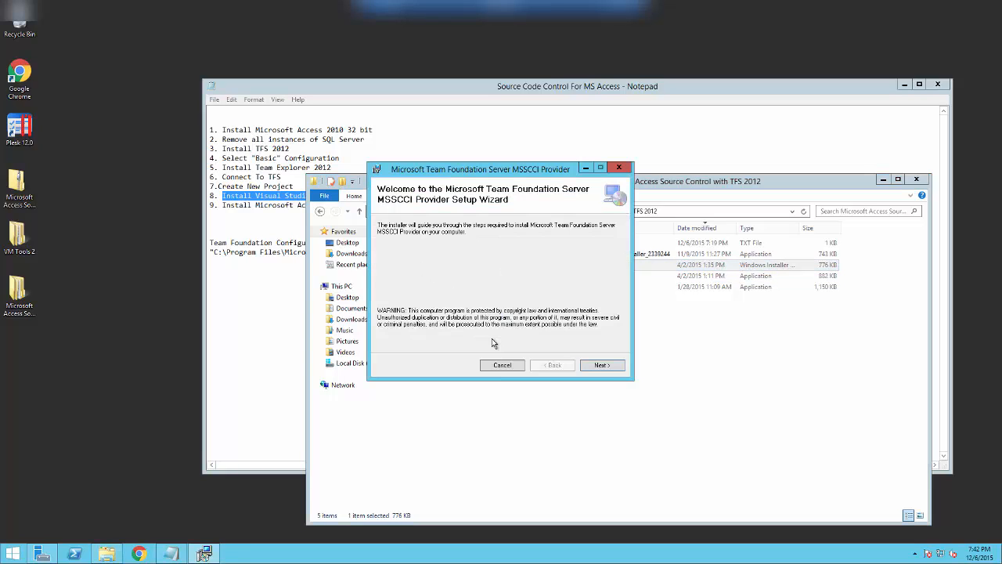
click(600, 366)
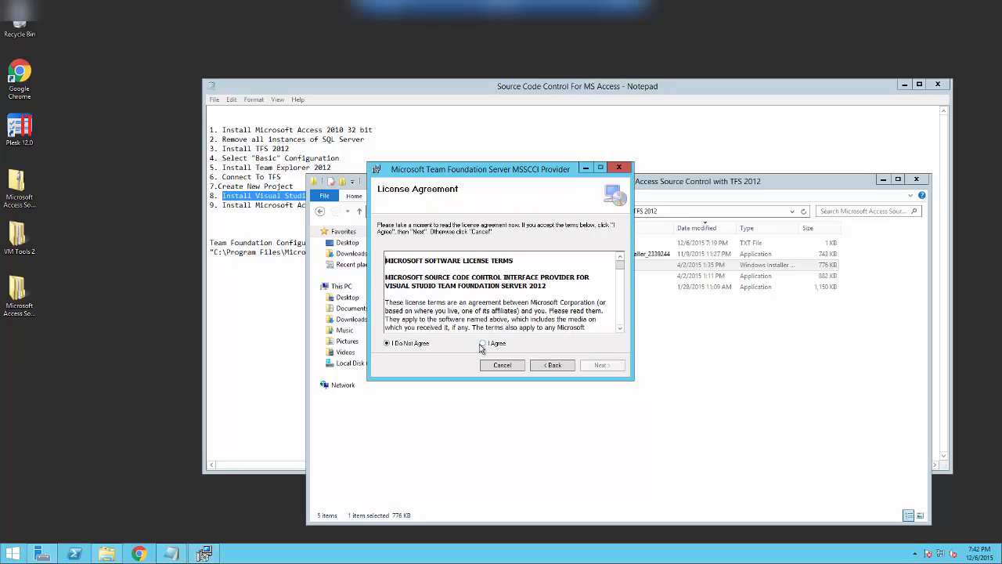
click(484, 345)
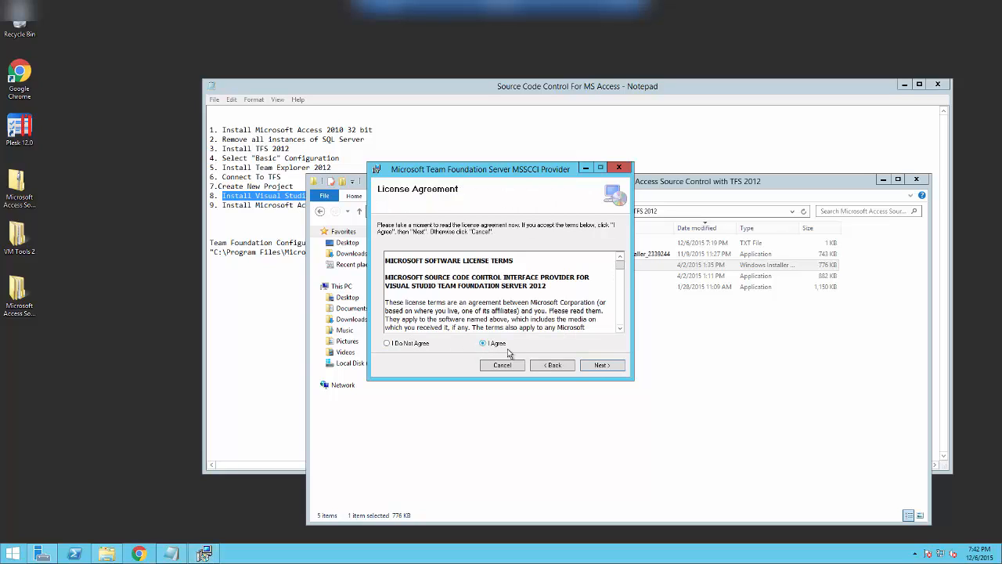
click(597, 365)
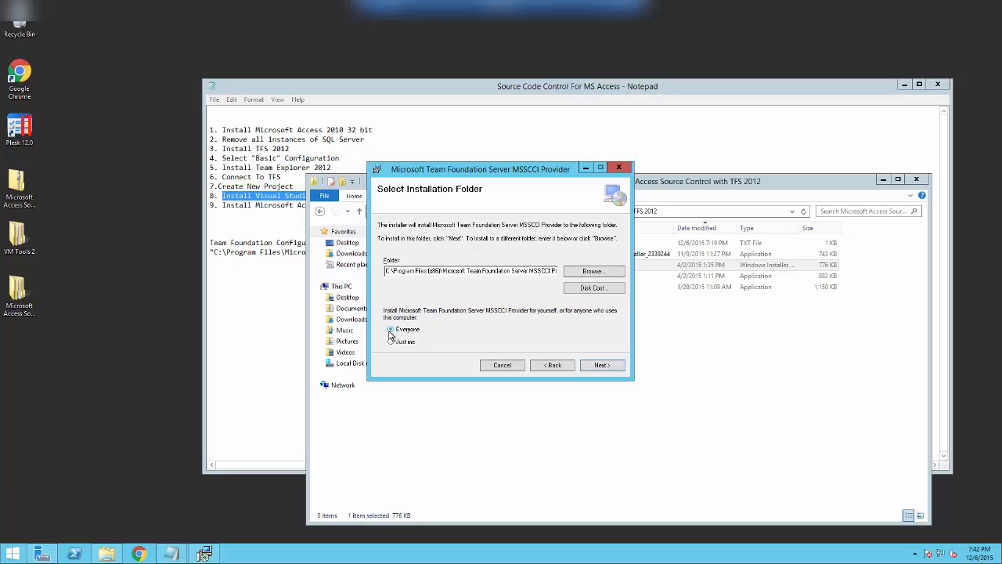
click(610, 368)
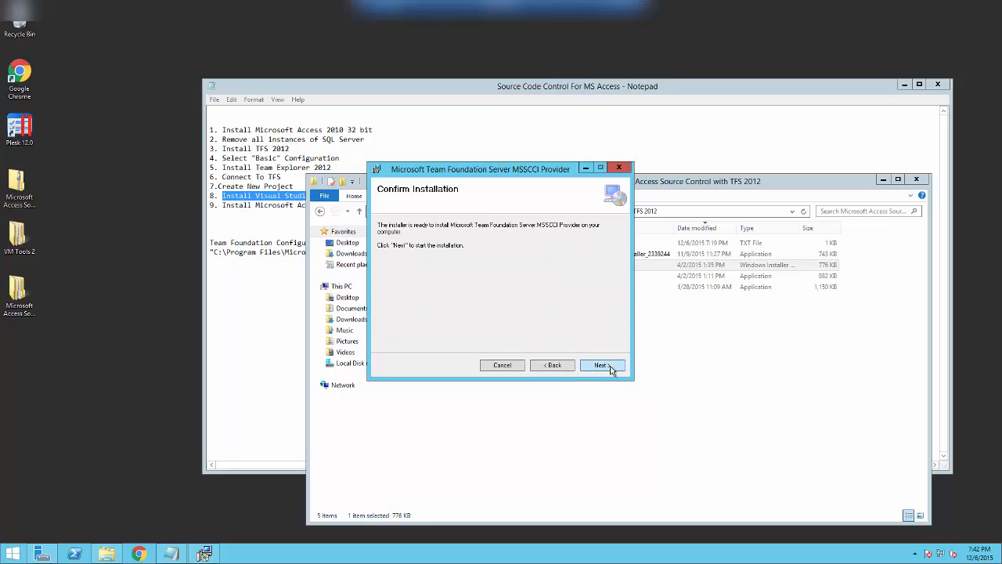
click(600, 365)
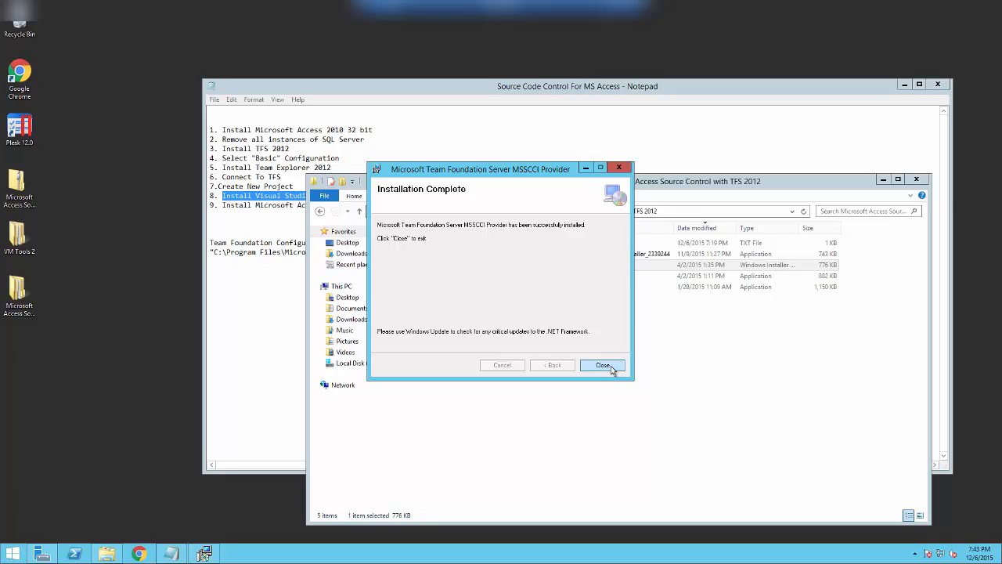
click(603, 365)
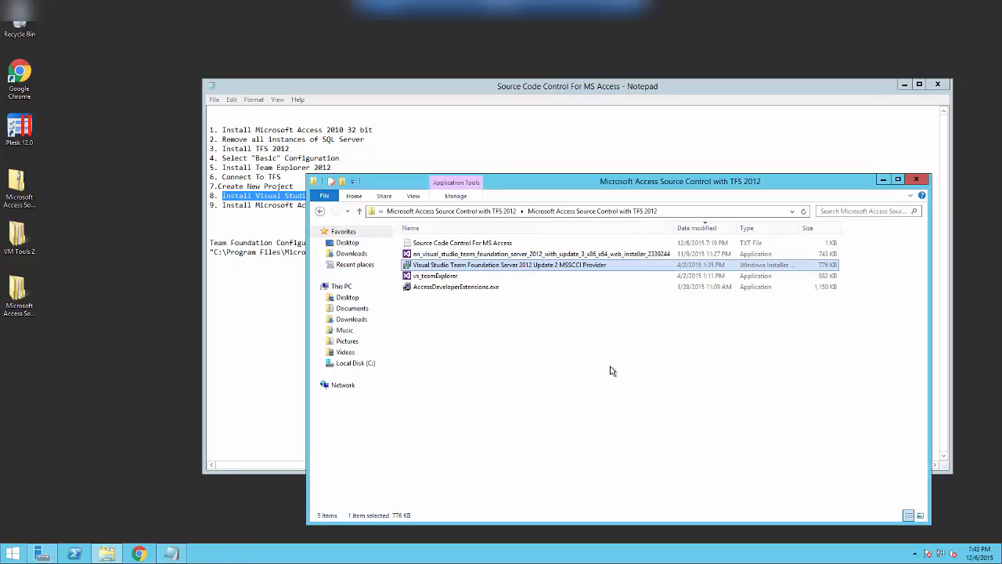
Highlight the Install Microsoft Access 2010 Source Code Control Tool line in the notes
click(226, 213)
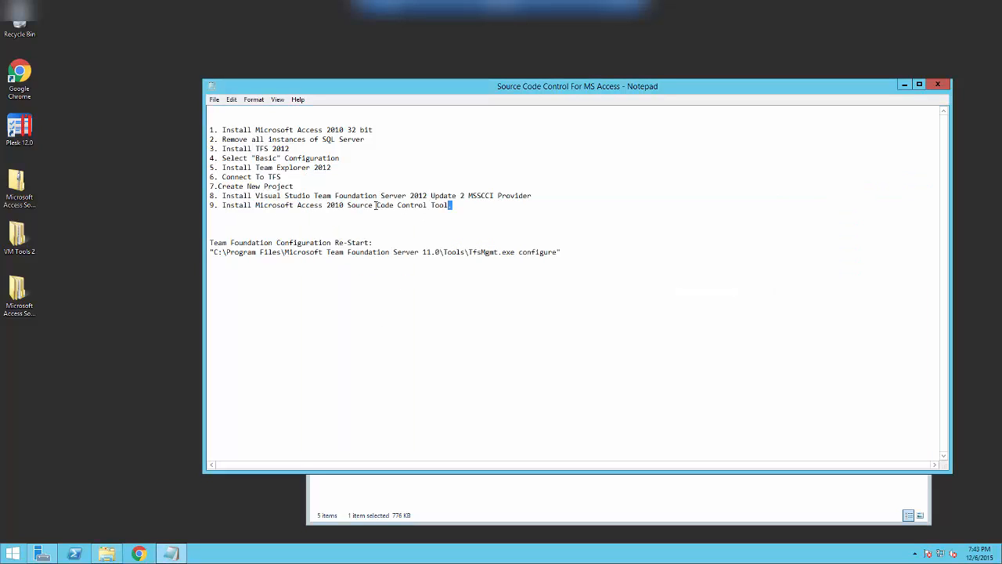
drag(453, 207, 218, 206)
click(218, 205)
Install Microsoft Access Source Code Control 2010 from AccessDeveloperExtensions.exe into the default Microsoft Office folder, accepting the license terms
click(713, 490)
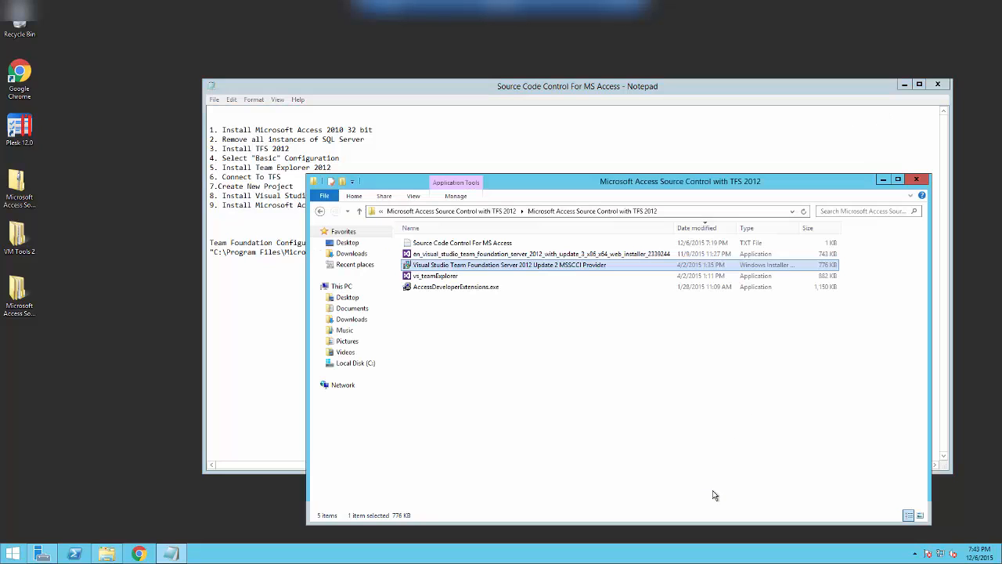
click(713, 490)
drag(413, 288, 523, 324)
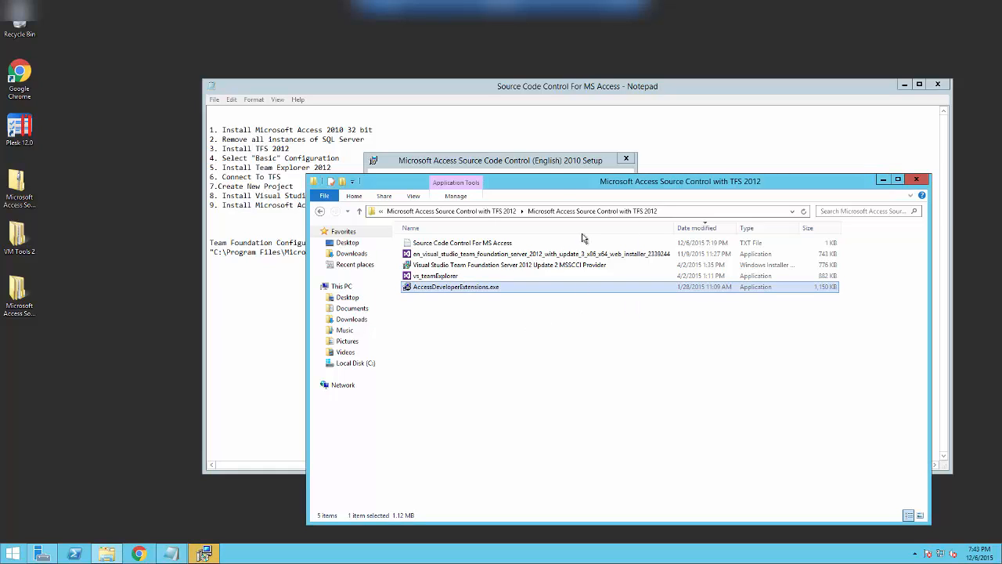
click(548, 171)
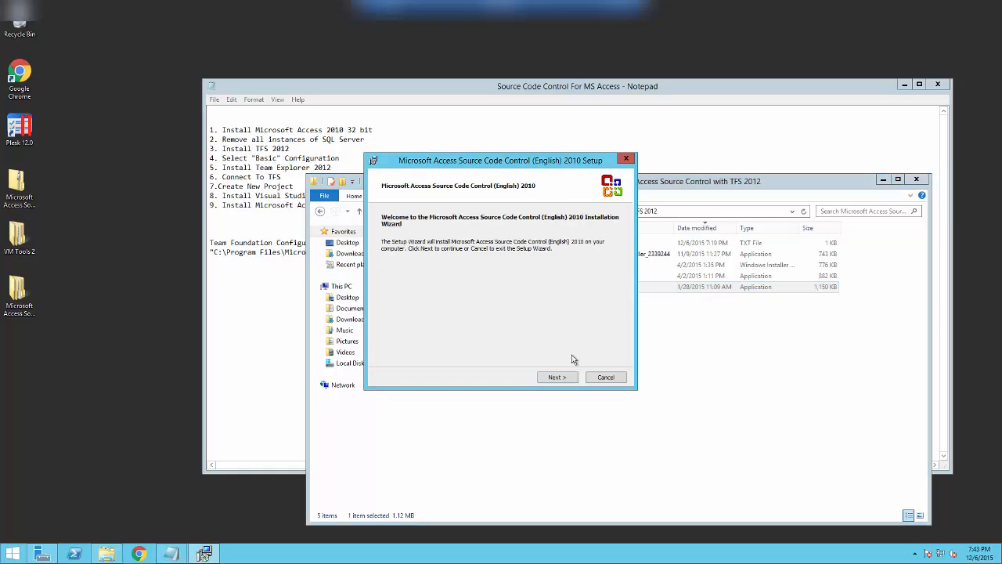
click(559, 378)
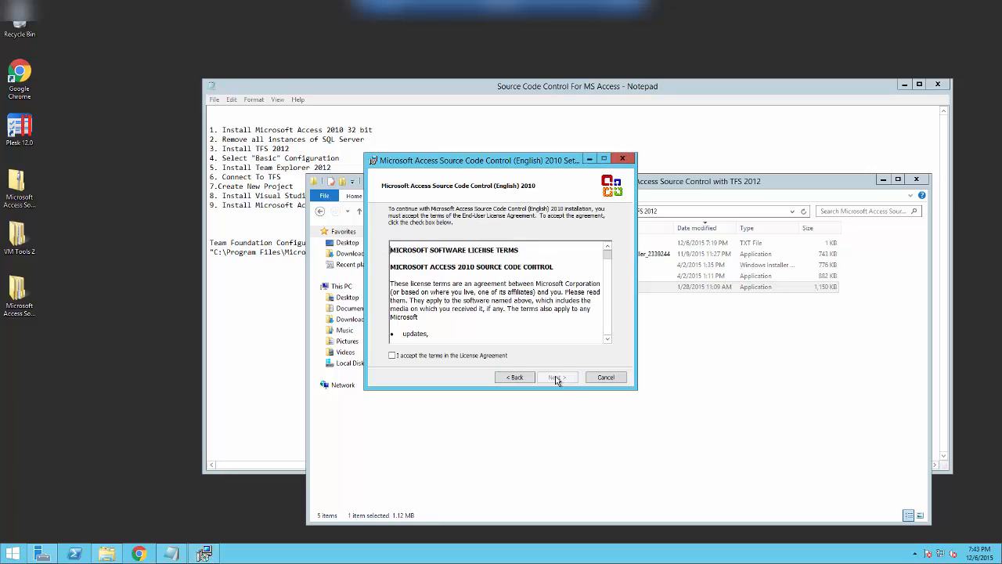
click(393, 357)
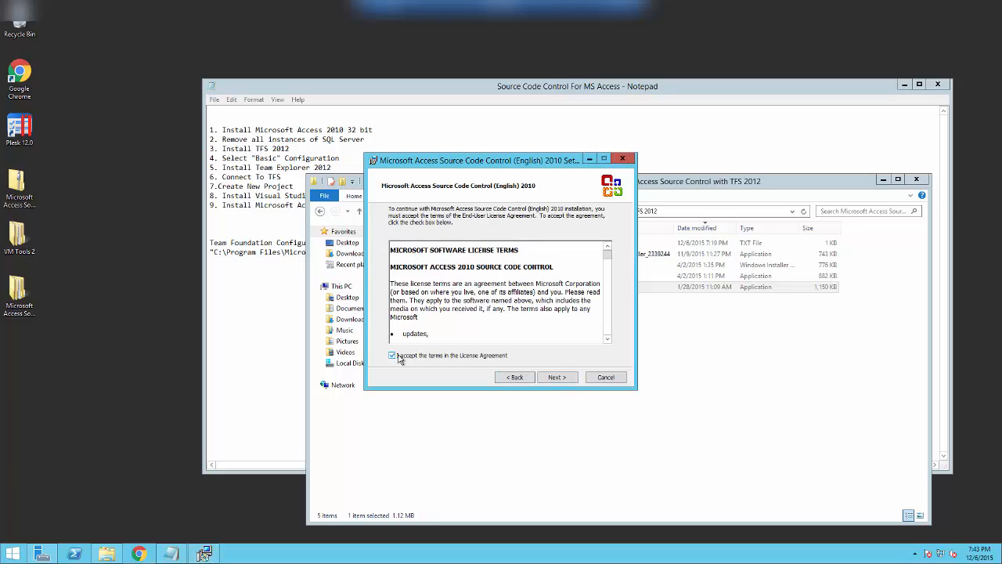
click(560, 378)
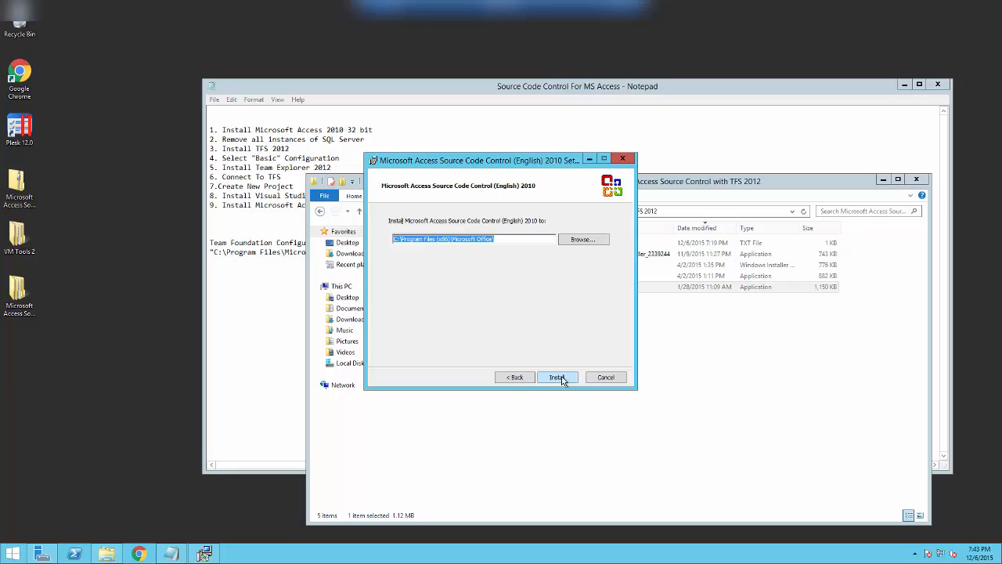
click(557, 377)
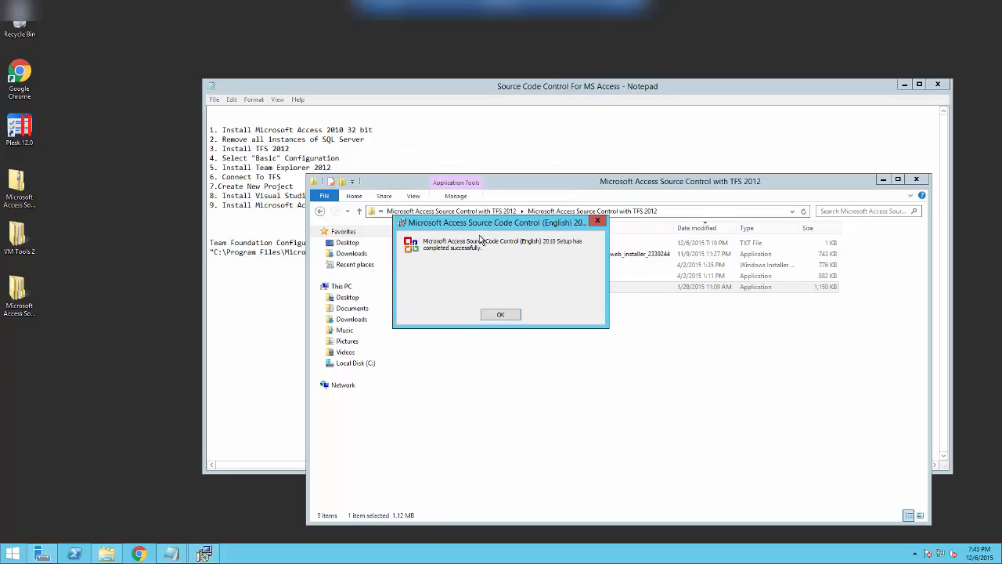
click(501, 315)
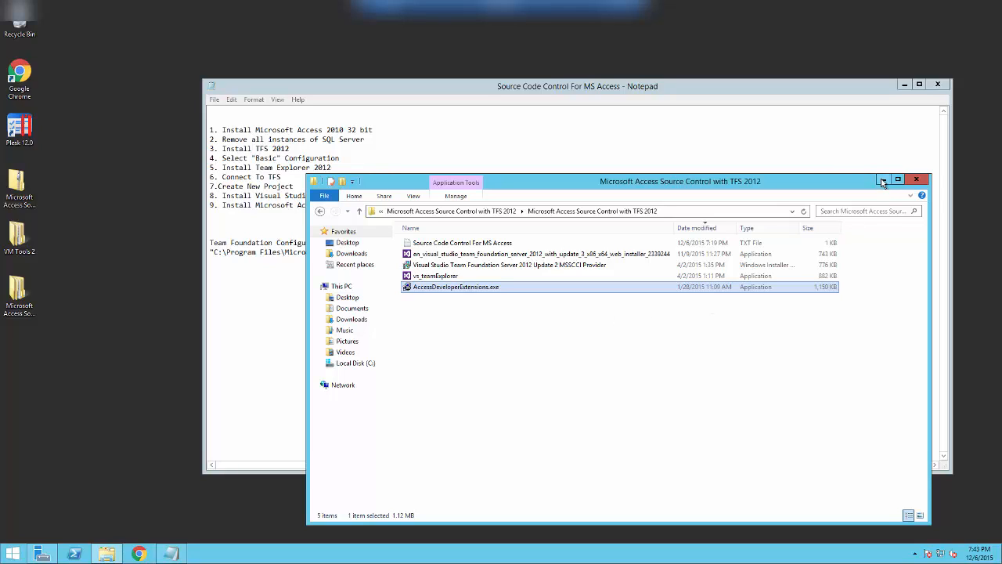
Close the installer folder and the notes, and move the VM Tools 2 archive beneath the other desktop icons
click(916, 181)
click(939, 85)
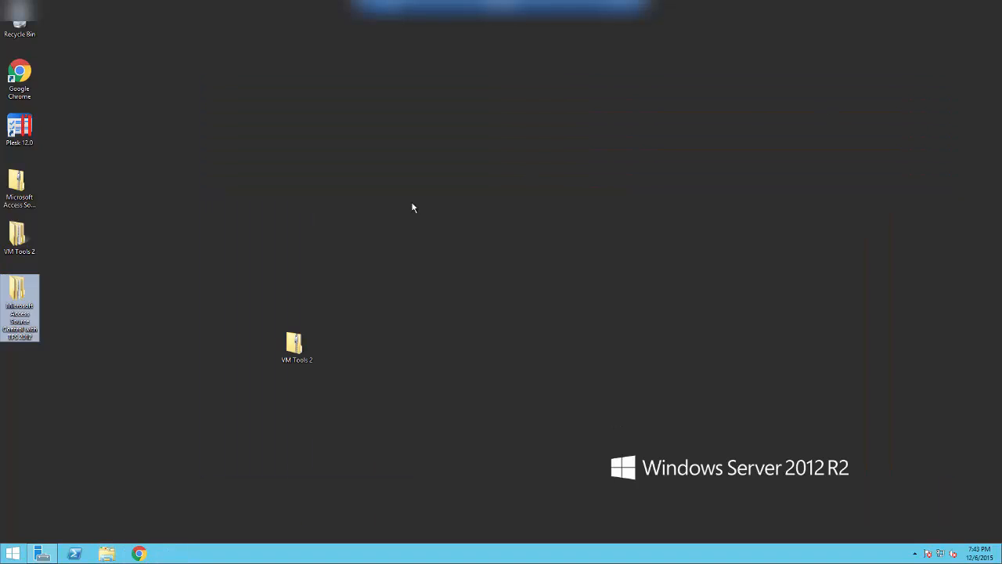
drag(298, 342, 160, 341)
mouse_move(154, 340)
mouse_down()
mouse_move(14, 357)
mouse_move(24, 356)
mouse_up()
drag(177, 346, 17, 348)
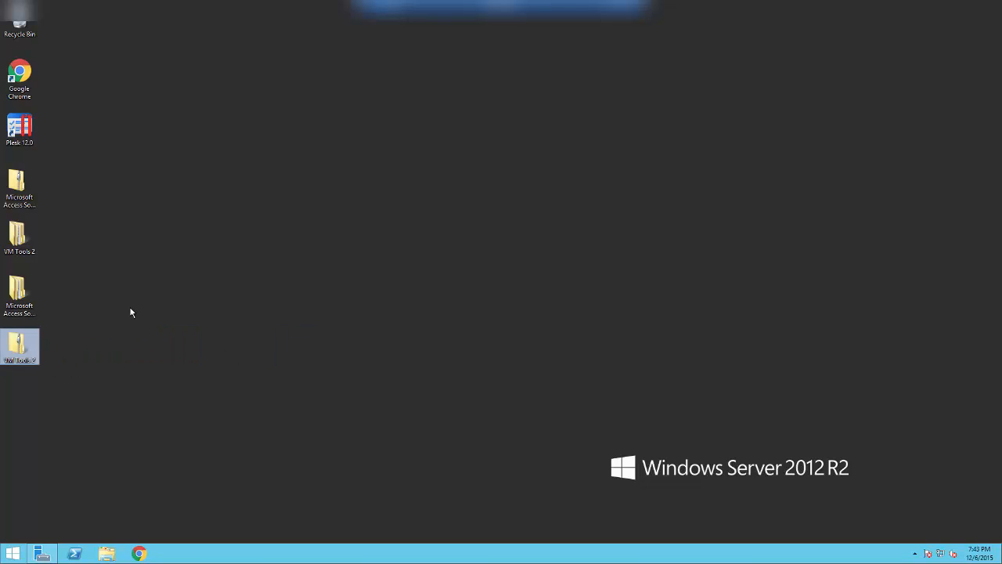
click(130, 311)
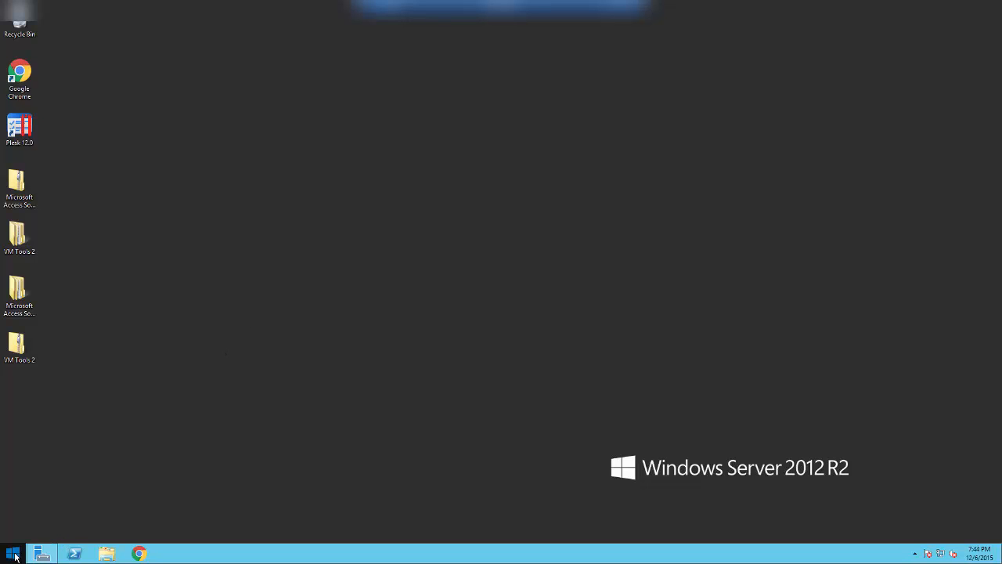
Search the installed apps for "access", launch Microsoft Access 2010, and accept the Use Recommended Settings option in the Office welcome dialog
key(super)
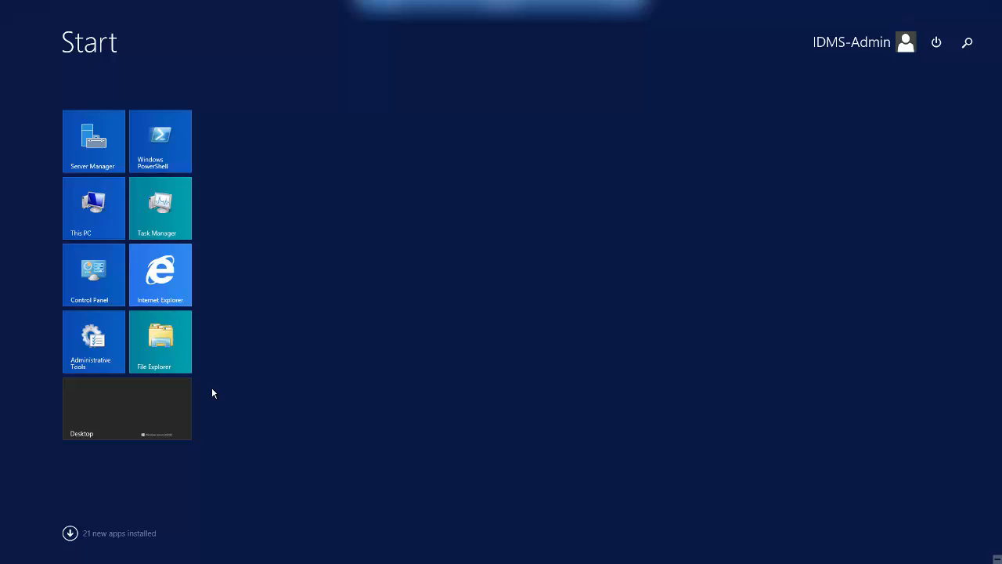
click(69, 532)
text(access)
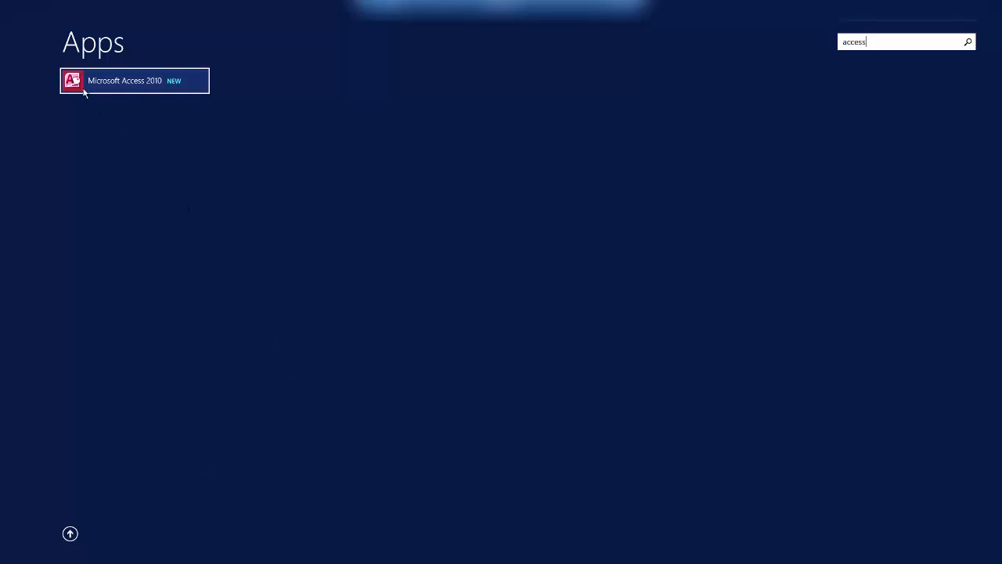
click(84, 91)
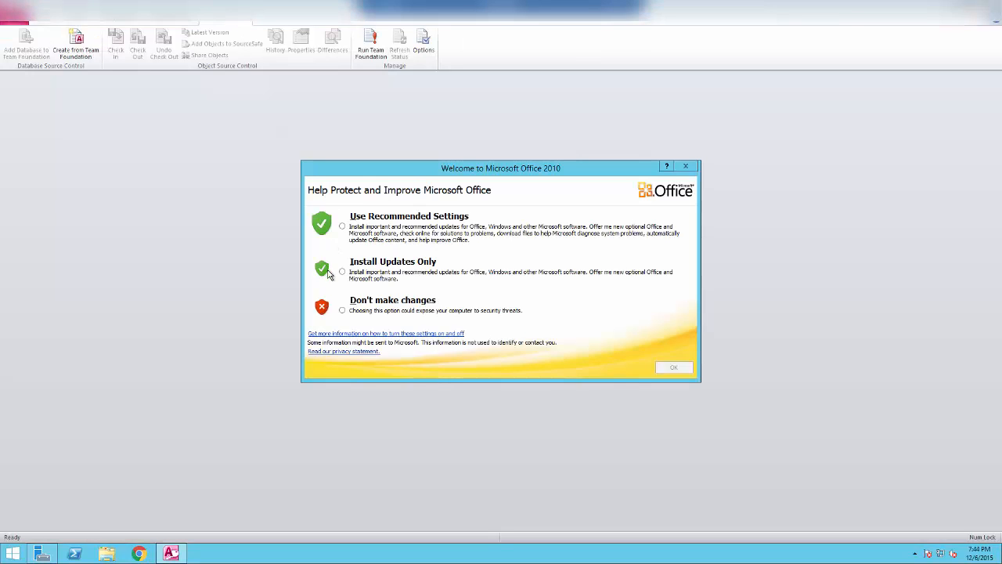
click(342, 228)
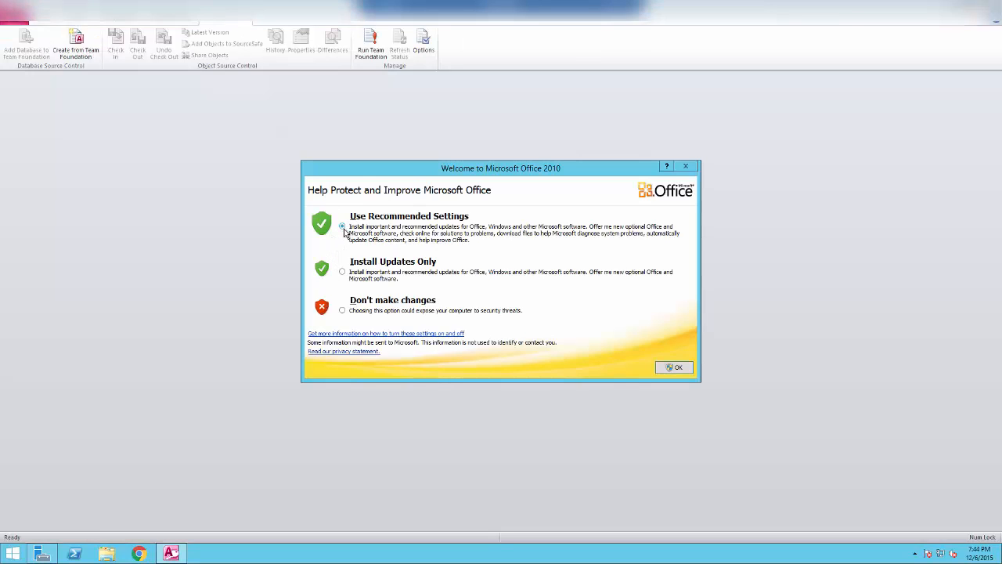
click(672, 367)
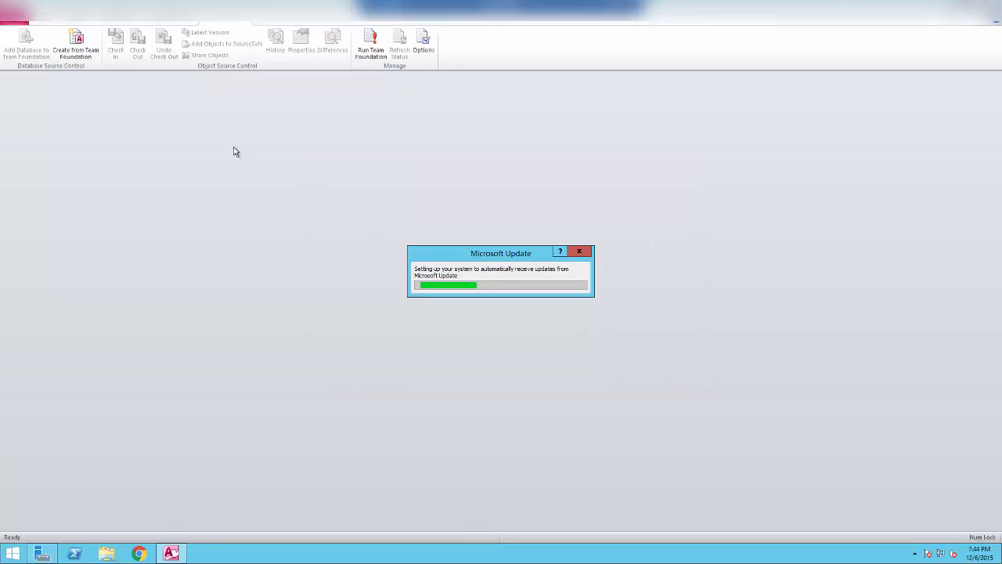